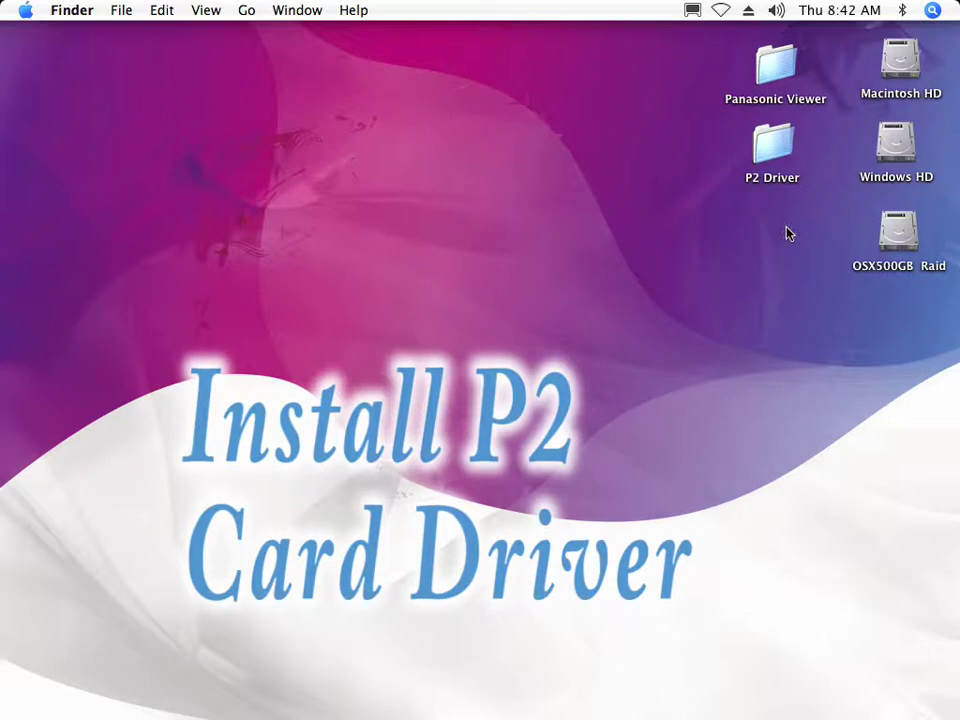
Step: Launch the P2PCCard Install.pkg driver installer from P2 Driver > pcdriver_macintel
double_click(772, 148)
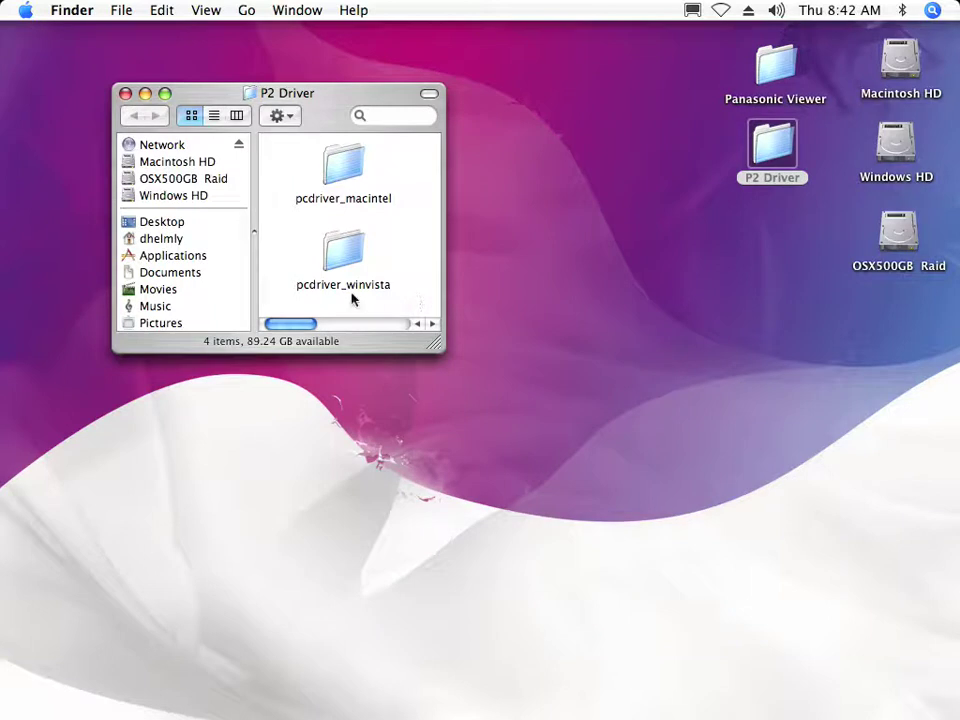
double_click(349, 160)
double_click(343, 254)
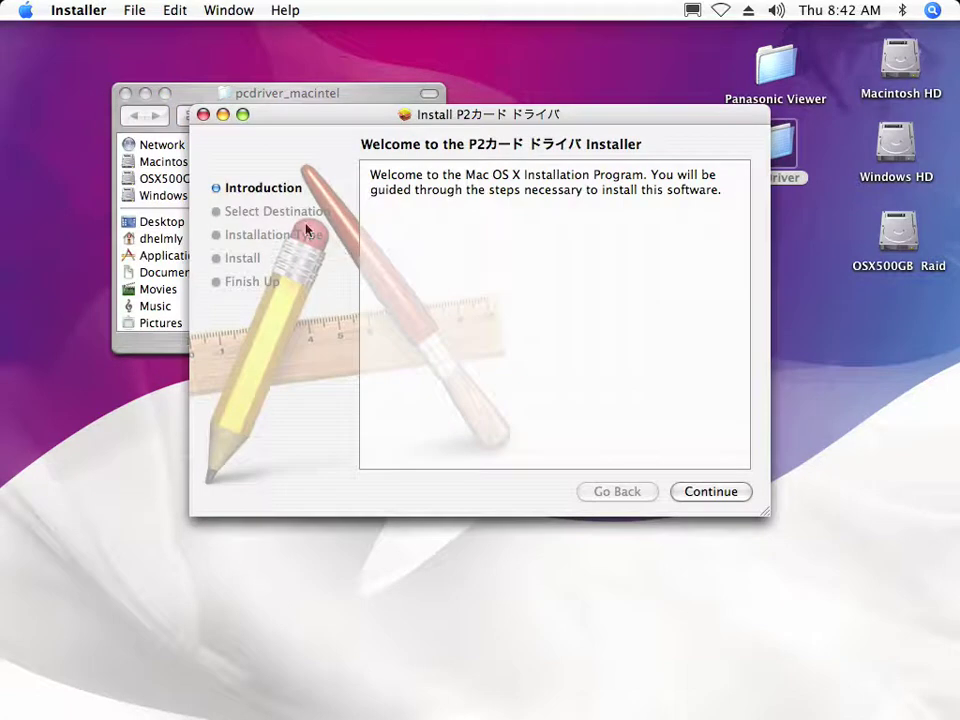
Step: Close the driver folder and launch P2CMSInstaller.pkg from the Panasonic Viewer folder
left_click(203, 114)
left_click(126, 94)
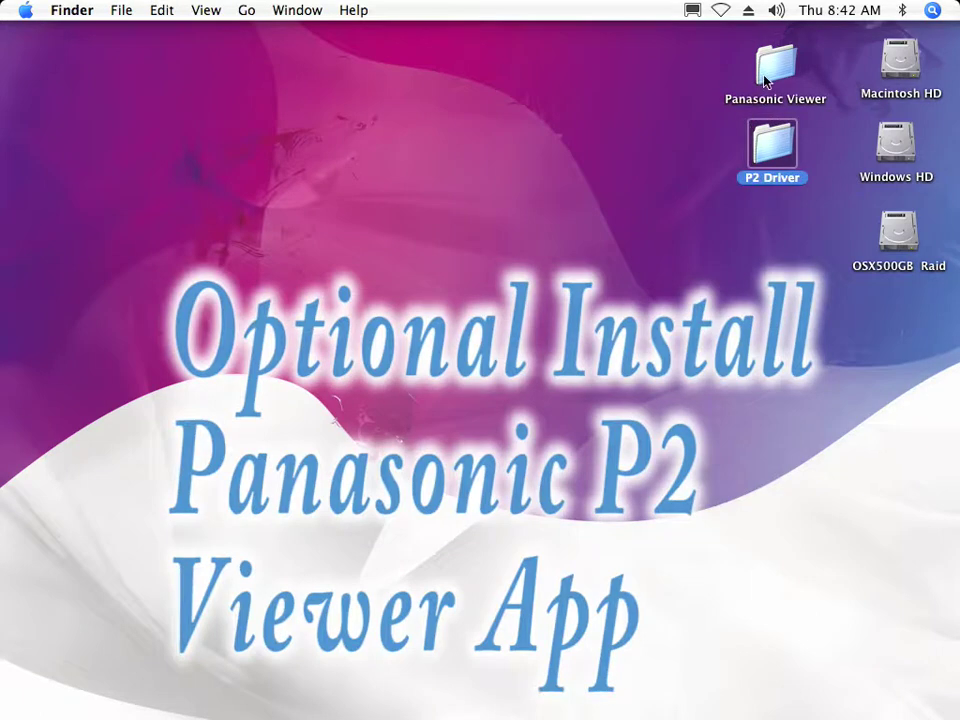
double_click(767, 78)
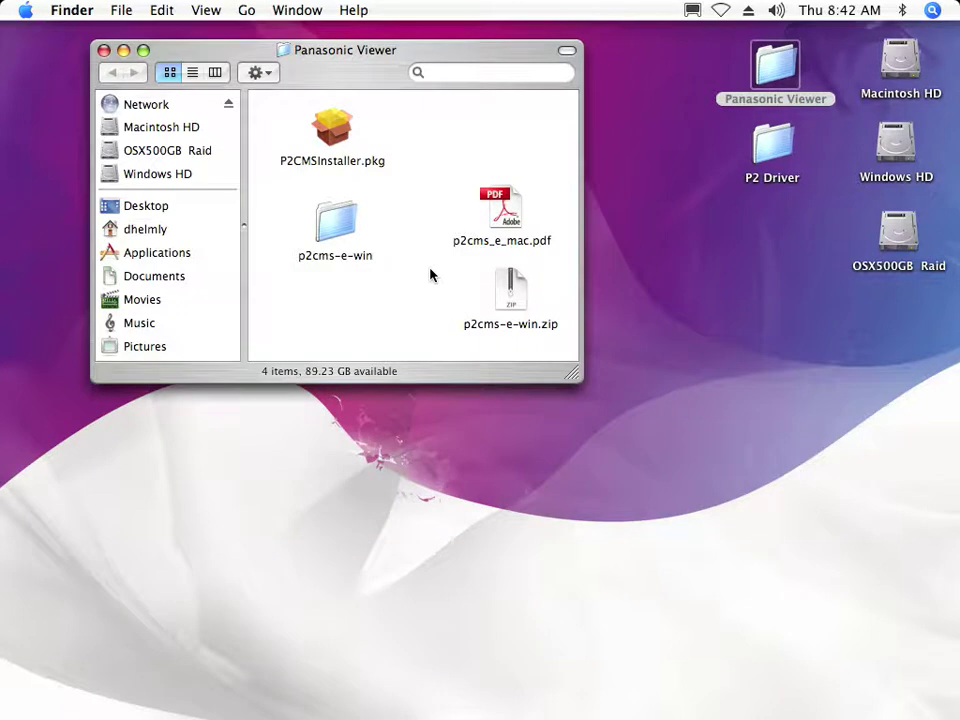
double_click(332, 130)
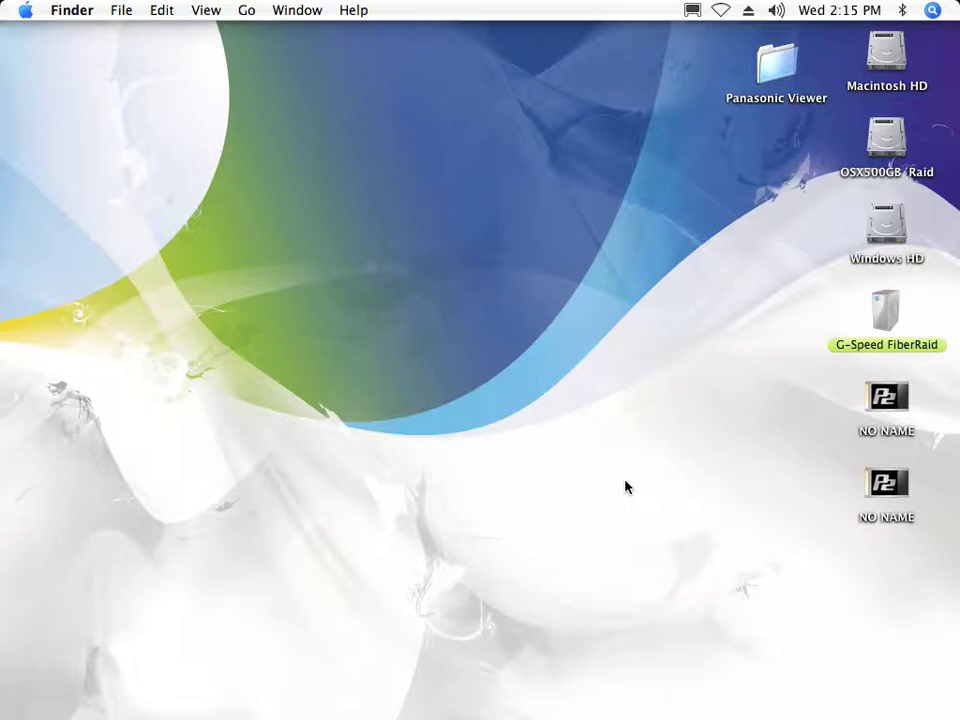
Step: Browse the first NO NAME card's CONTENTS > VIDEO, then copy CONTENTS onto G-Speed FiberRaid
double_click(886, 400)
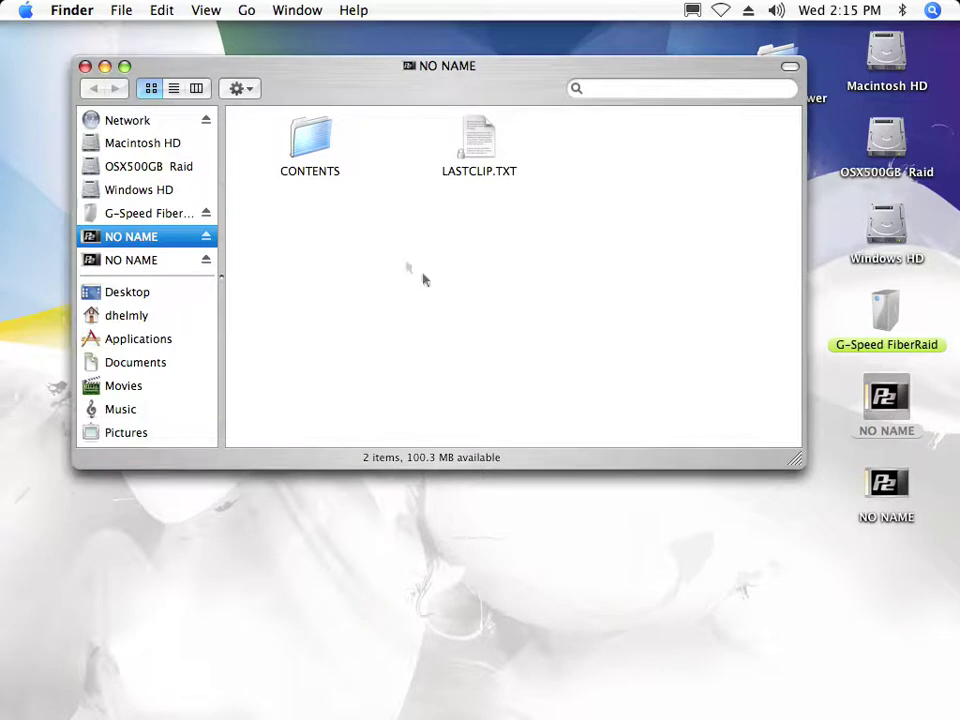
double_click(306, 147)
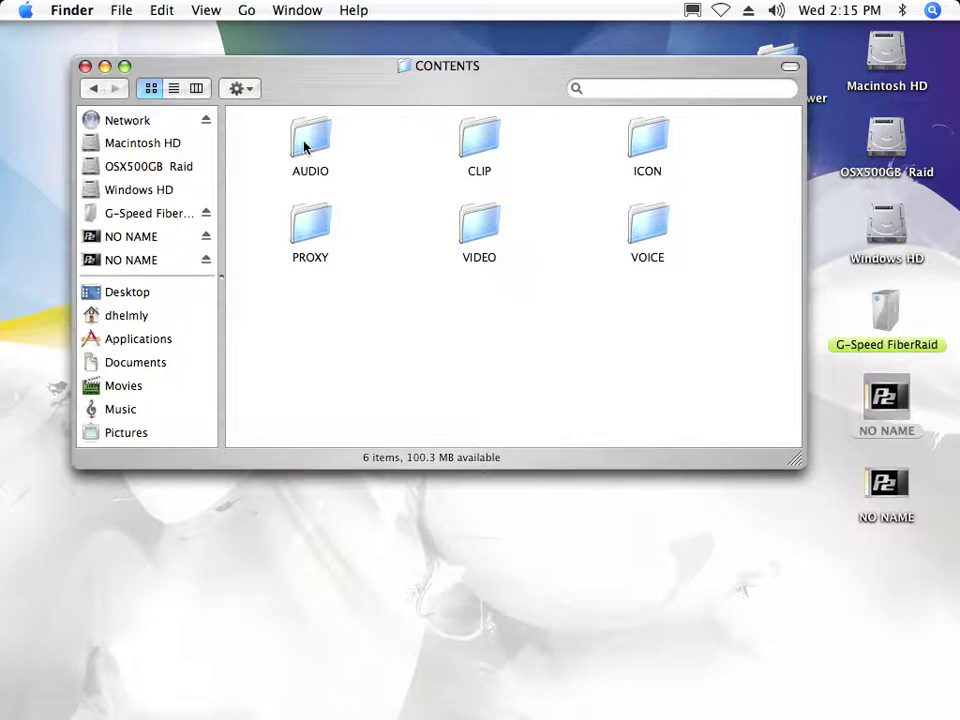
double_click(478, 236)
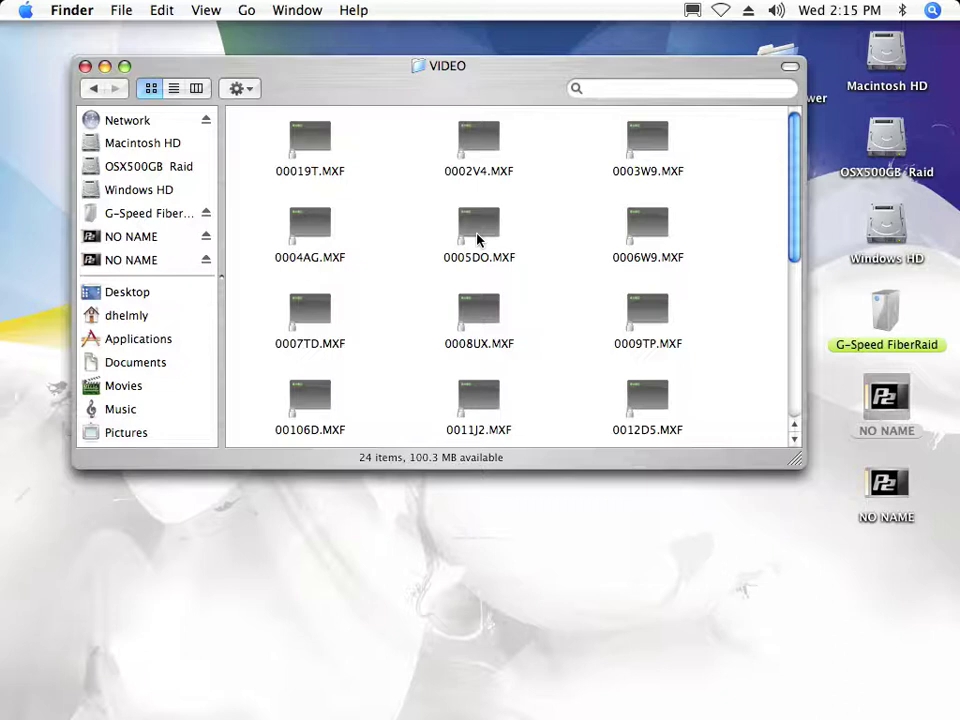
left_click(94, 89)
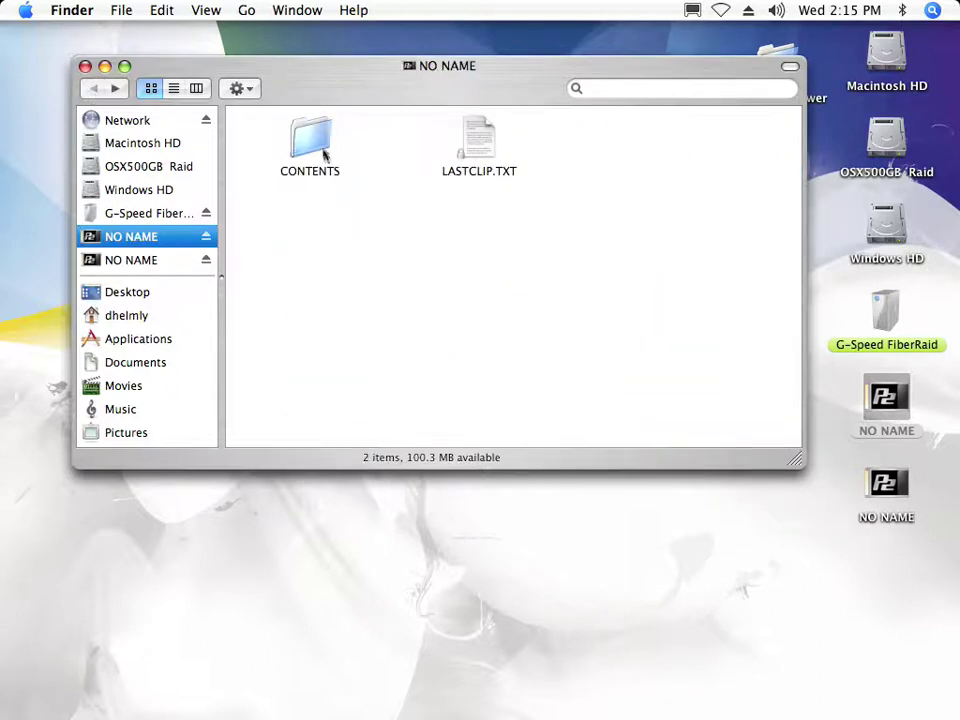
left_click(316, 142)
left_click_drag(316, 142, 884, 312)
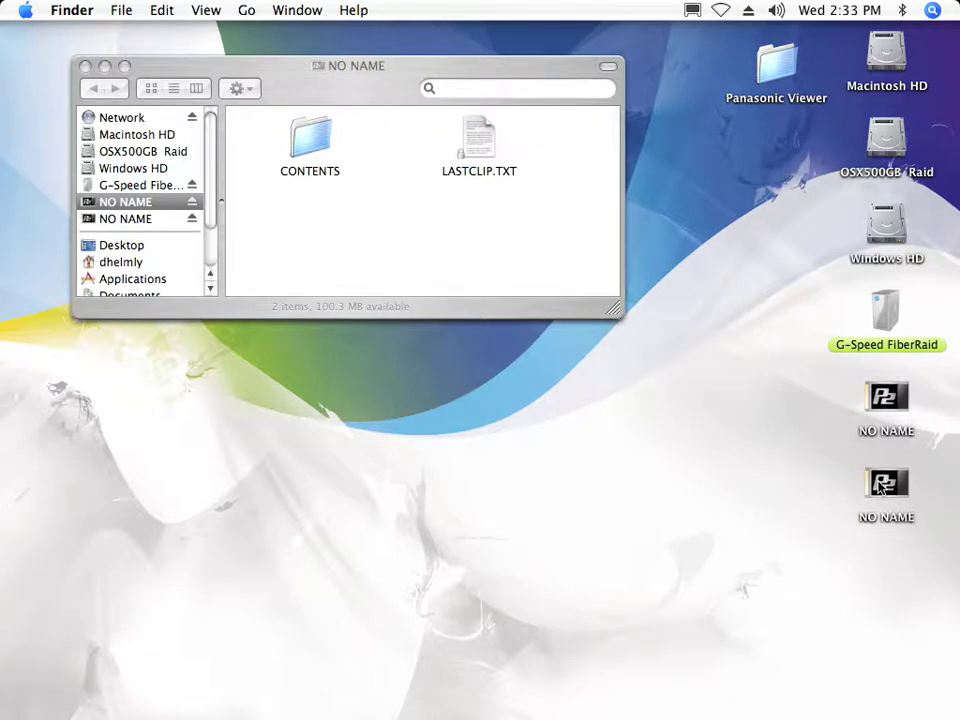
Step: Copy all MXF clips from the second card's VIDEO folder into FiberRaid CONTENTS > VIDEO
double_click(884, 487)
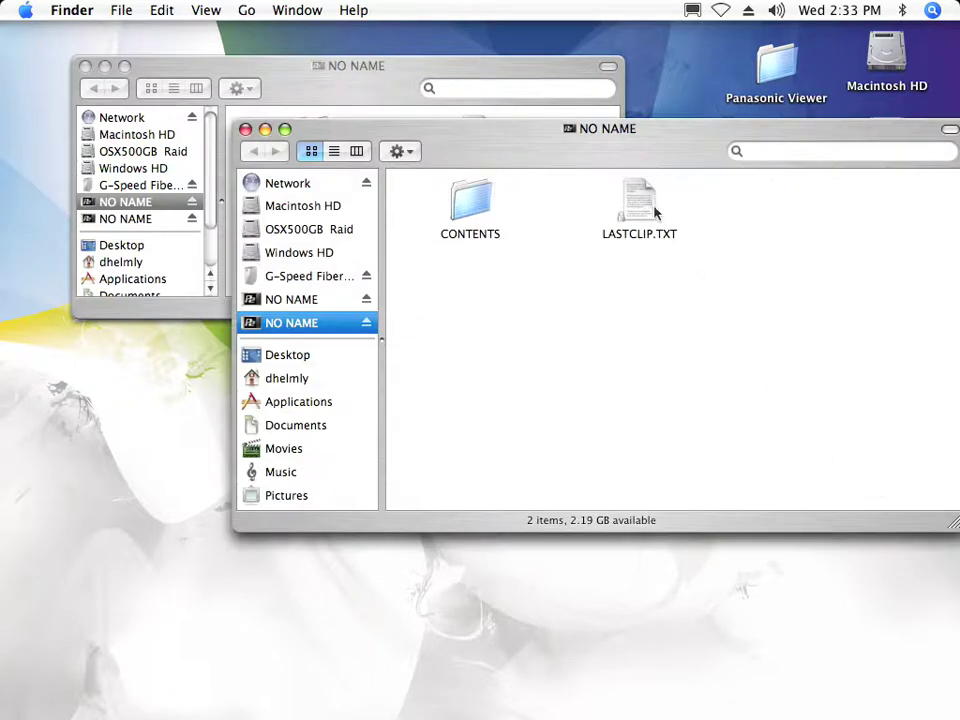
left_click_drag(560, 130, 608, 352)
double_click(418, 450)
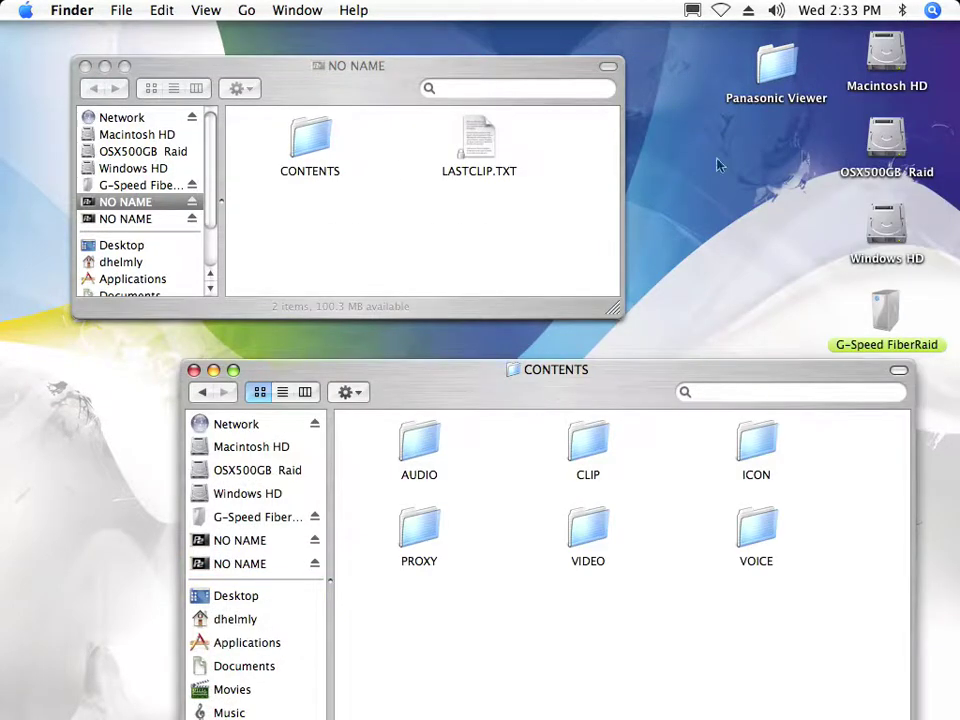
left_click(886, 312)
double_click(886, 312)
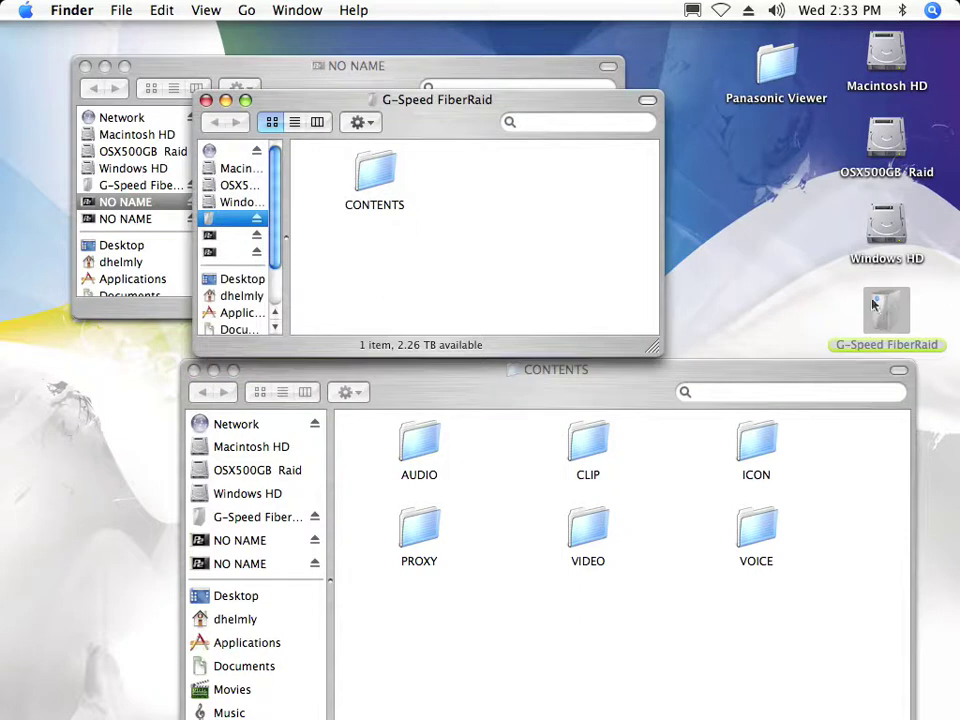
double_click(375, 175)
double_click(587, 535)
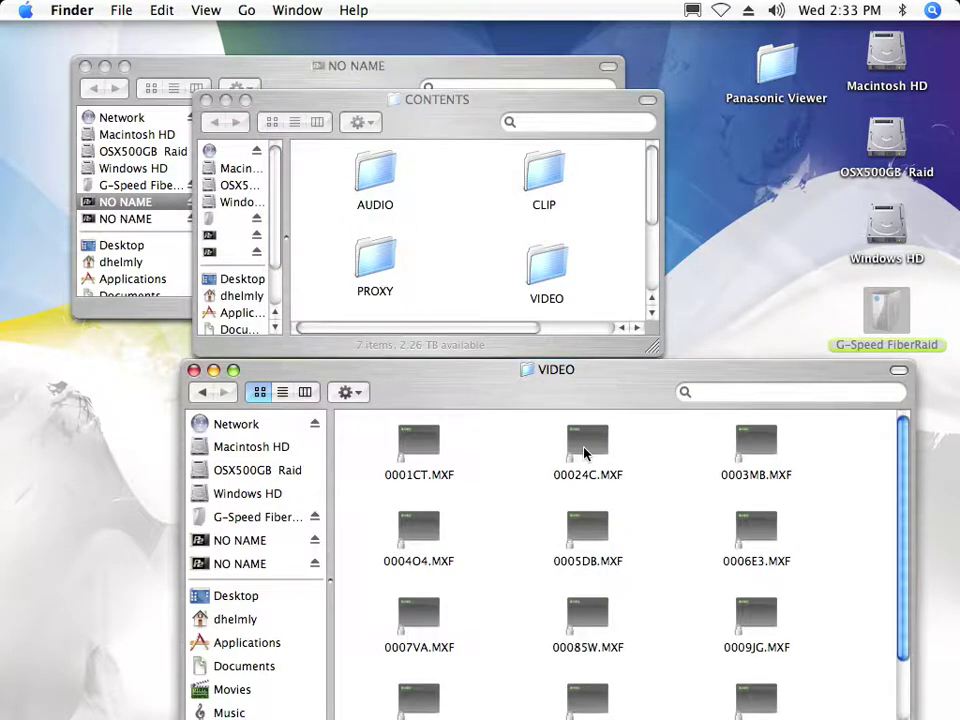
key("super+a")
left_click_drag(585, 452, 543, 268)
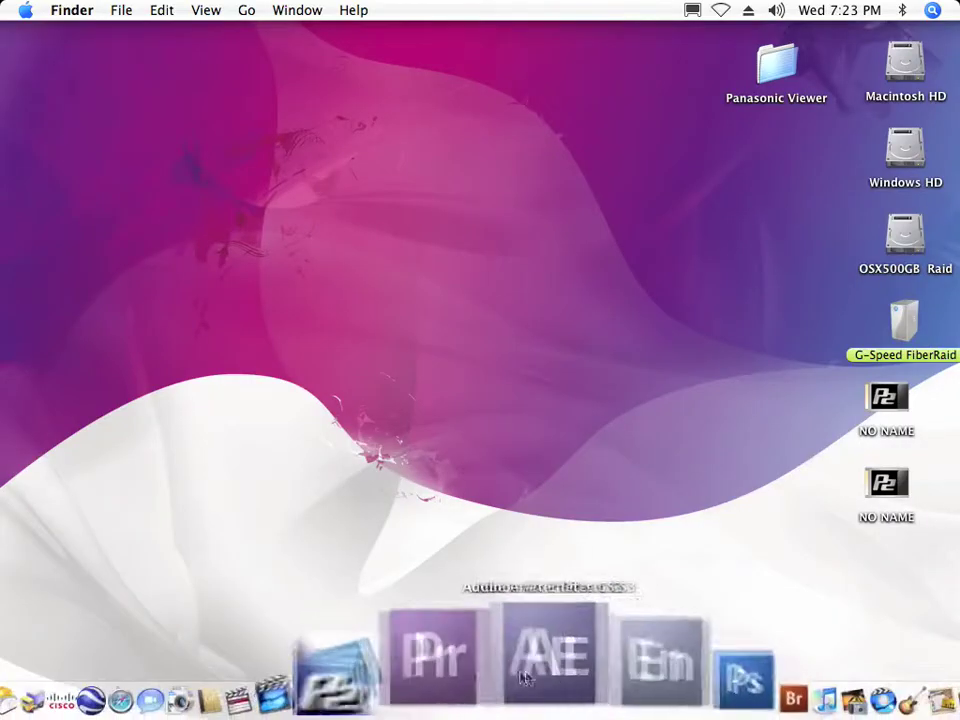
Step: Launch Premiere Pro and create project 'Annapolis Day' from the DVCPROHD 1080i 60i preset
left_click(514, 660)
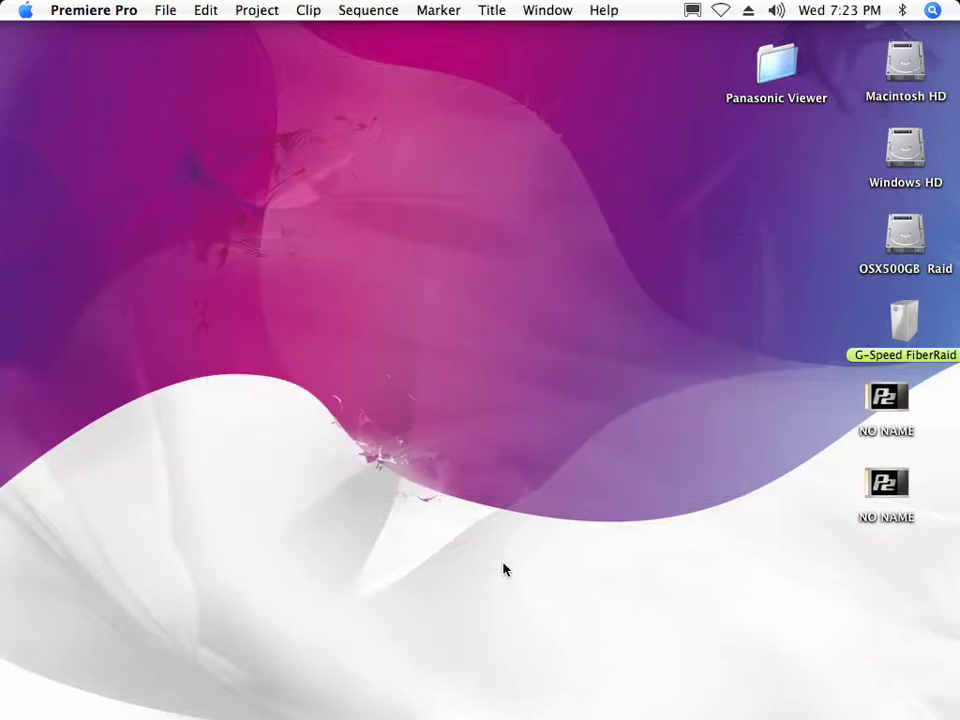
left_click(332, 456)
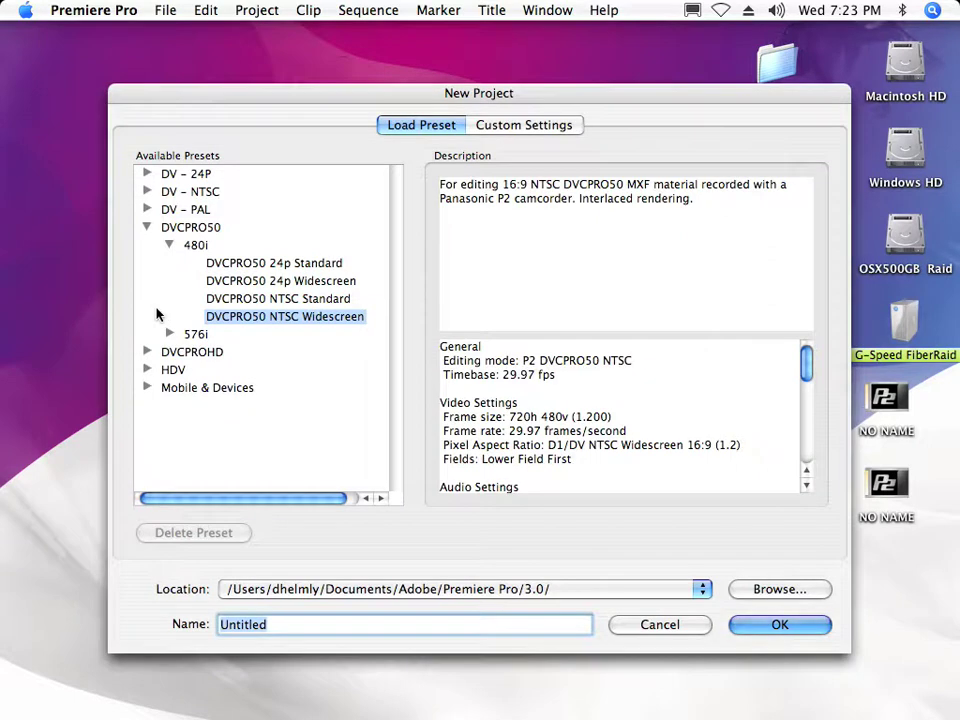
left_click(146, 352)
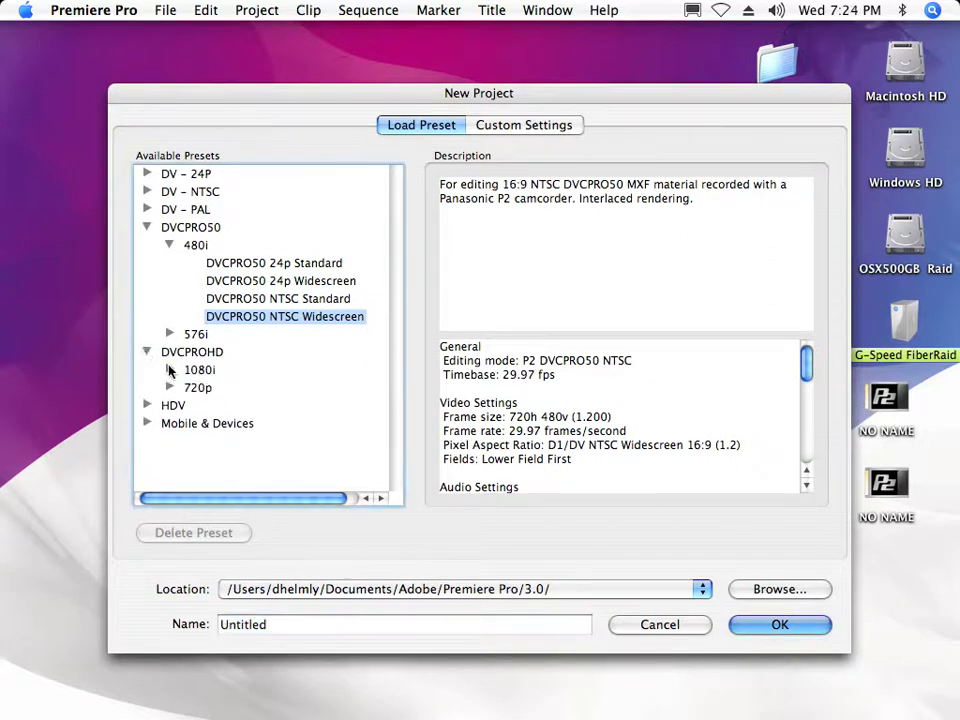
left_click(170, 370)
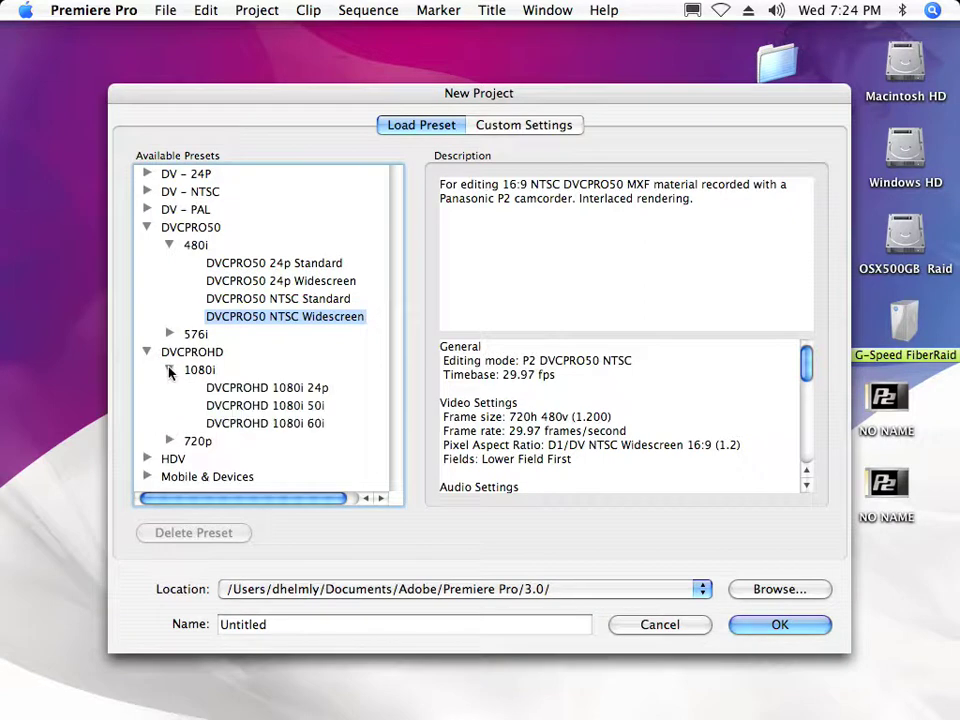
left_click(290, 423)
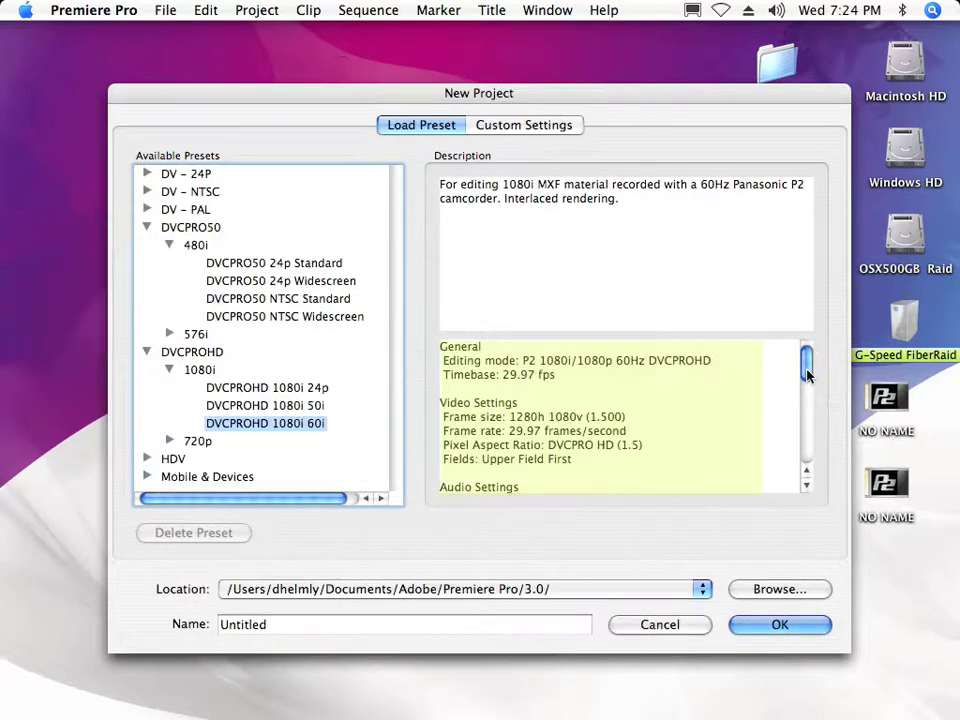
left_click_drag(808, 362, 808, 385)
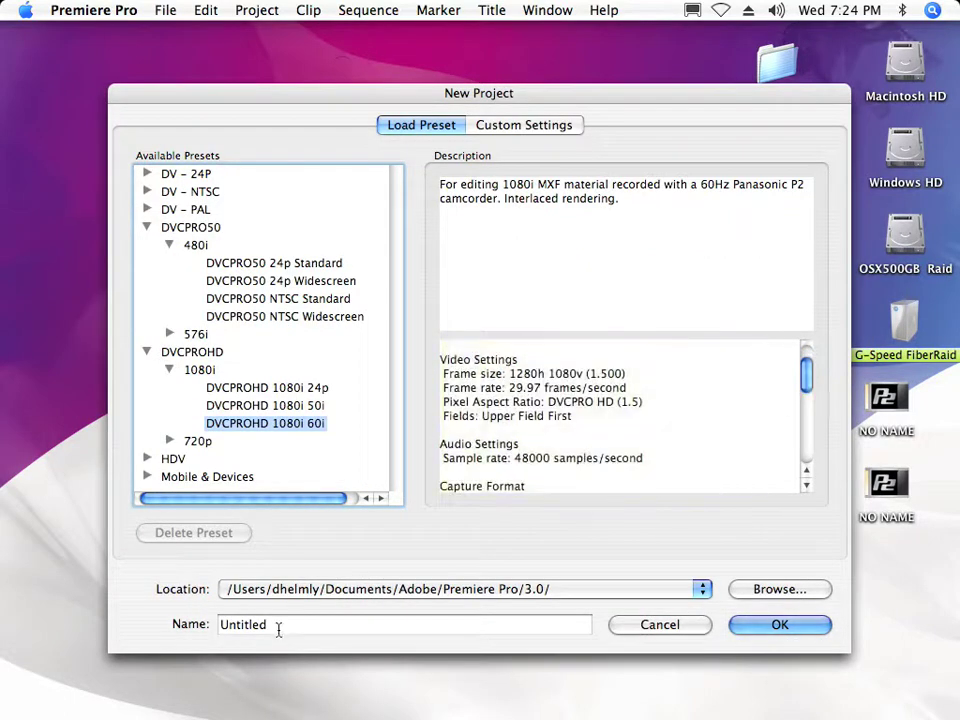
type("Anna")
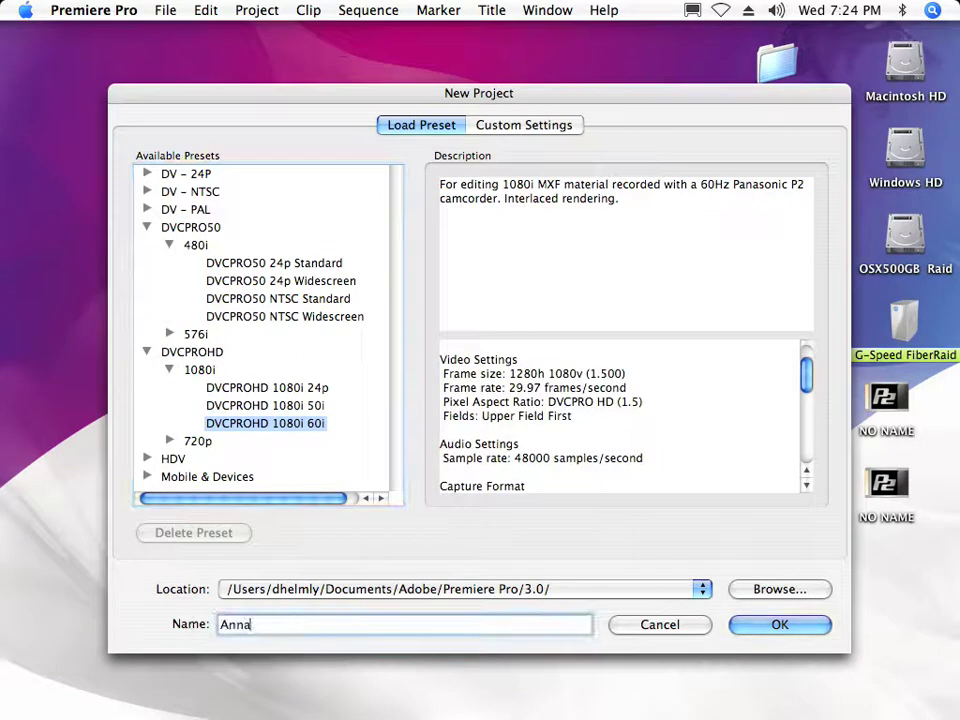
type("polis Day")
key("Return")
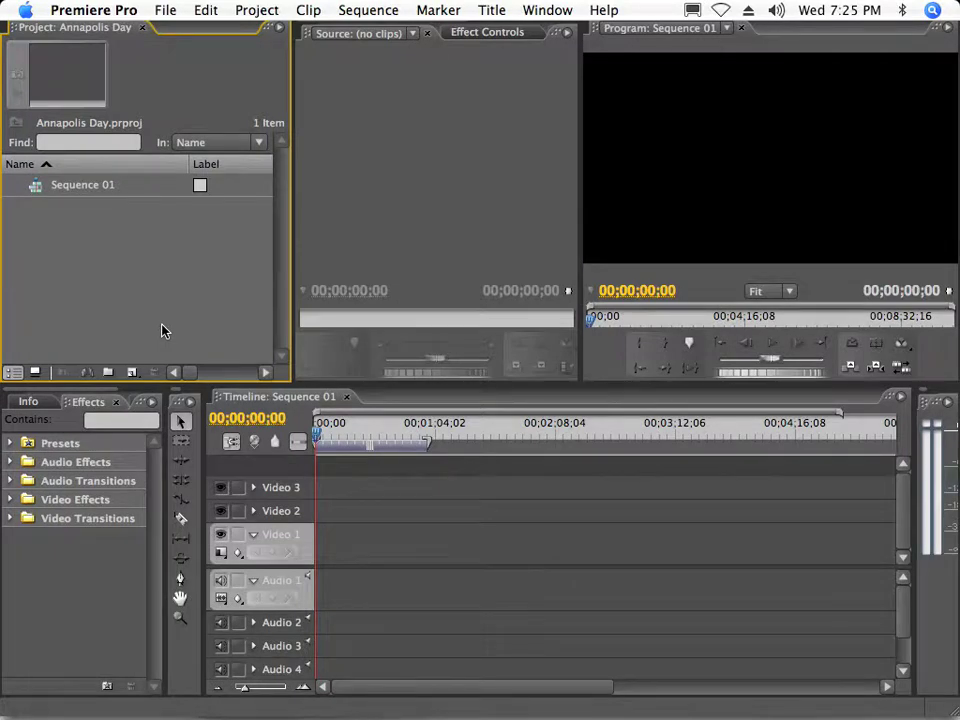
Step: Import the VIDEO folder from the NO NAME card's CONTENTS folder into the project
left_click(166, 10)
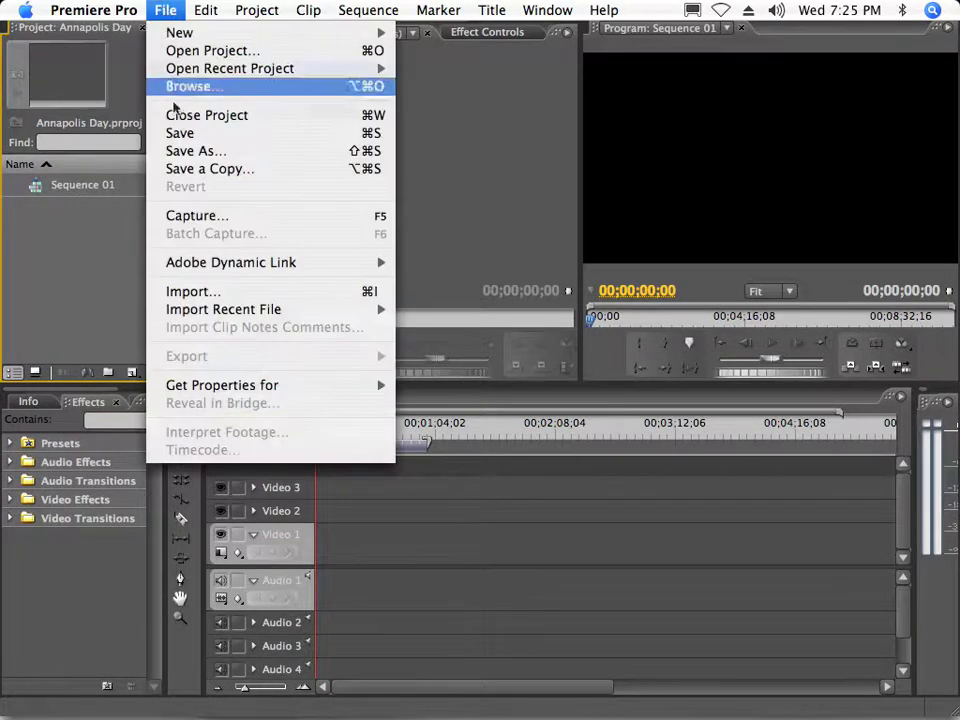
left_click(120, 425)
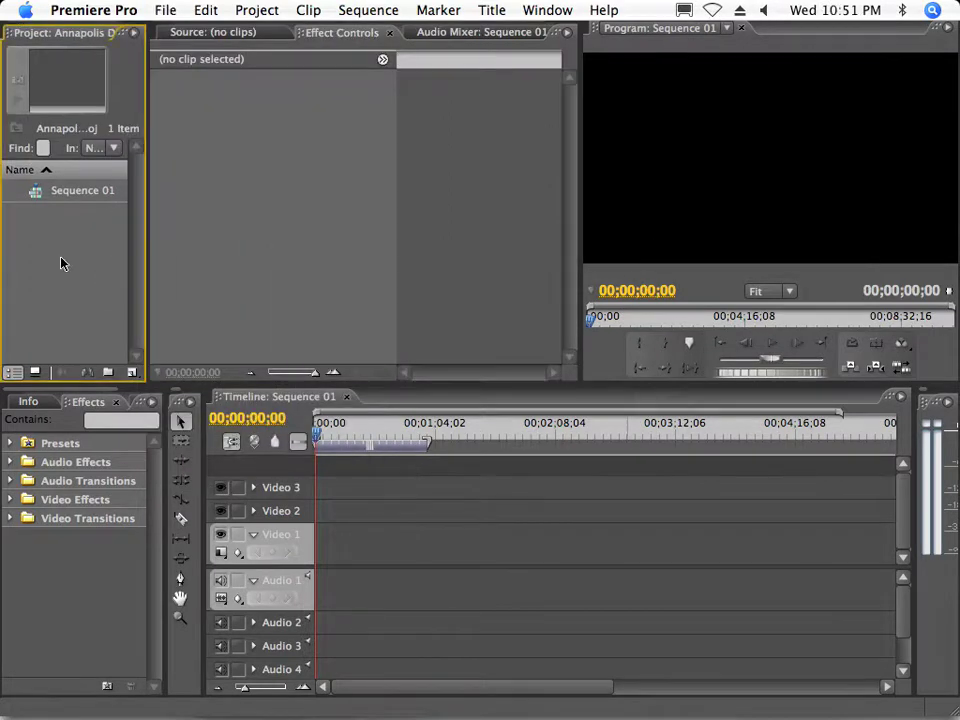
double_click(60, 262)
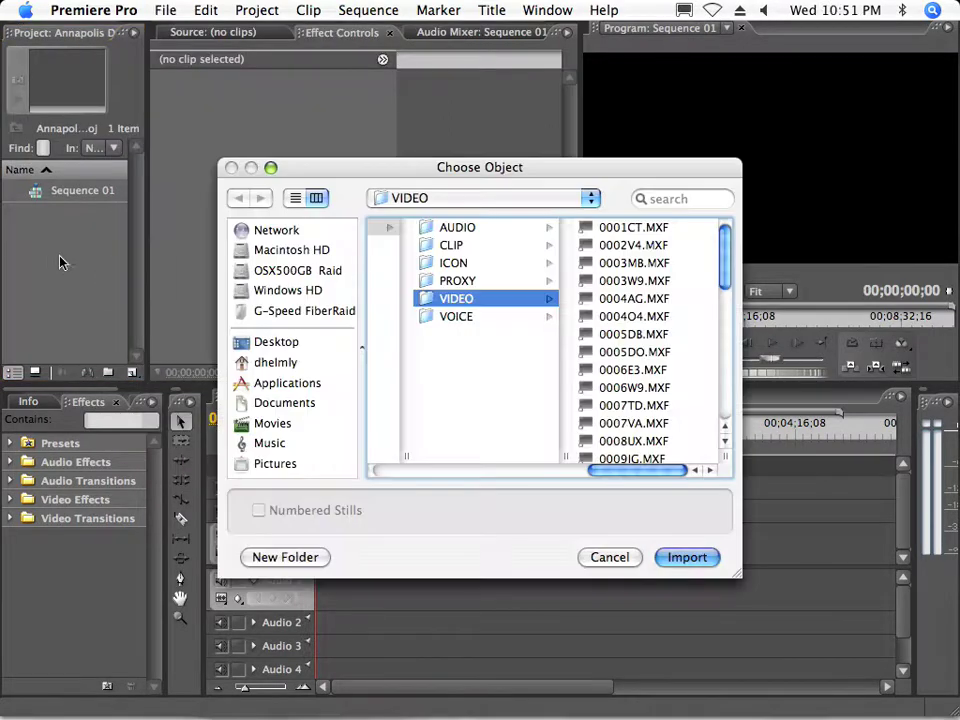
left_click(276, 341)
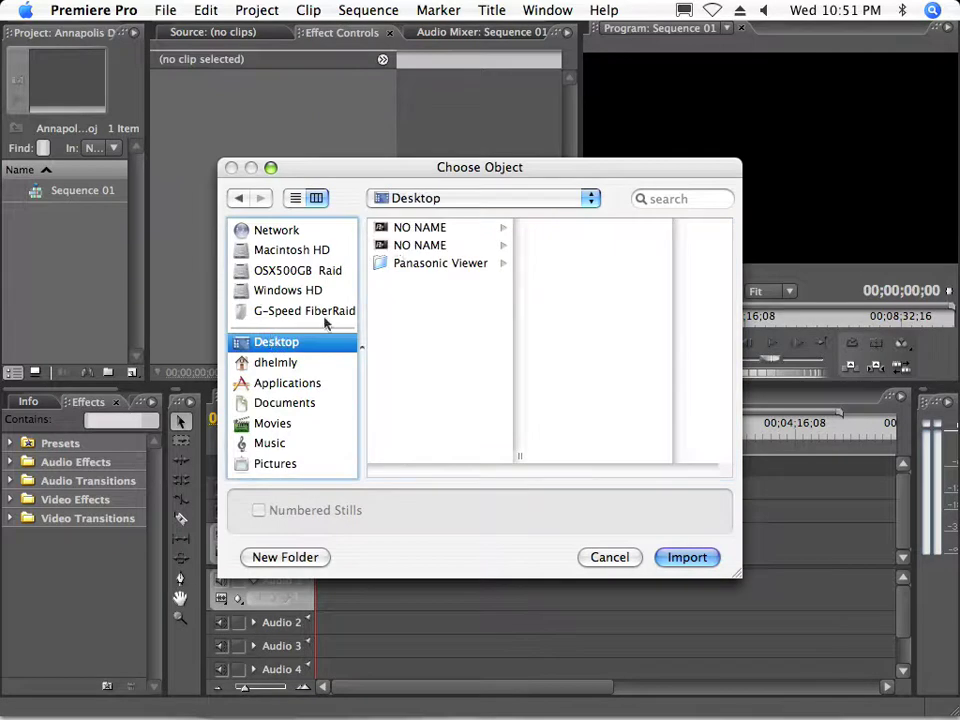
left_click(419, 227)
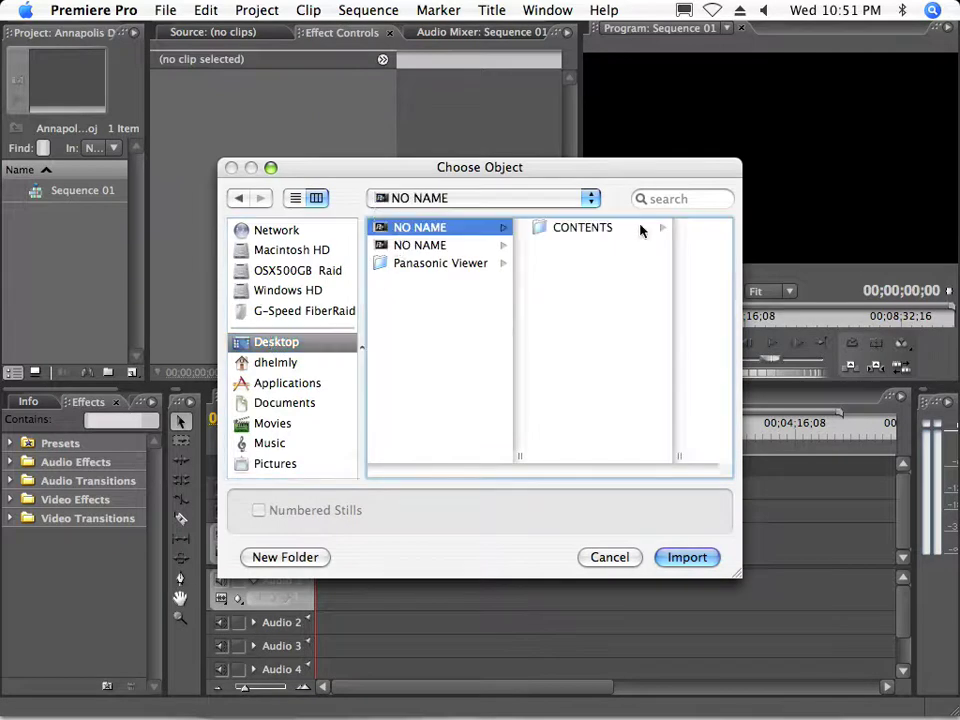
left_click(582, 227)
left_click(616, 298)
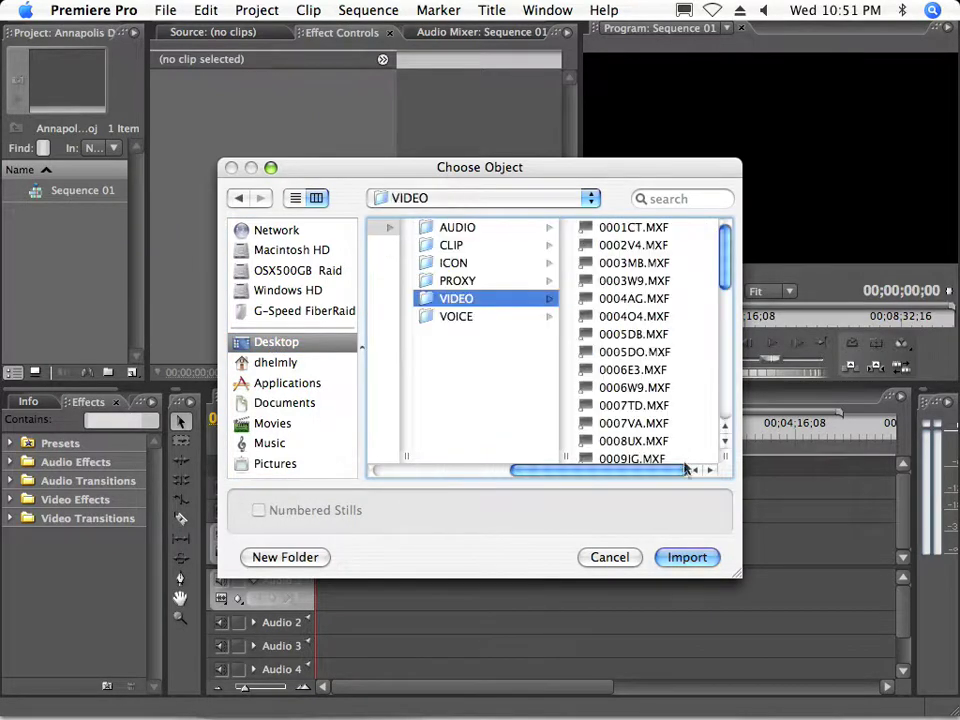
left_click(687, 557)
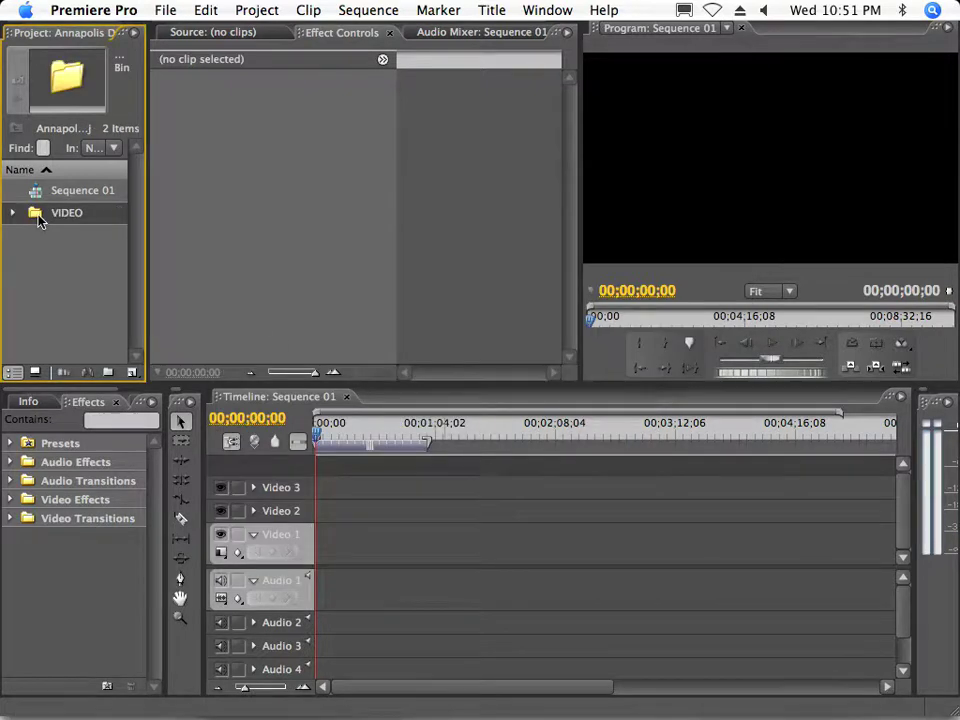
Step: Open the VIDEO bin as a floating window and select clip Annapolis MD_03
double_click(40, 214)
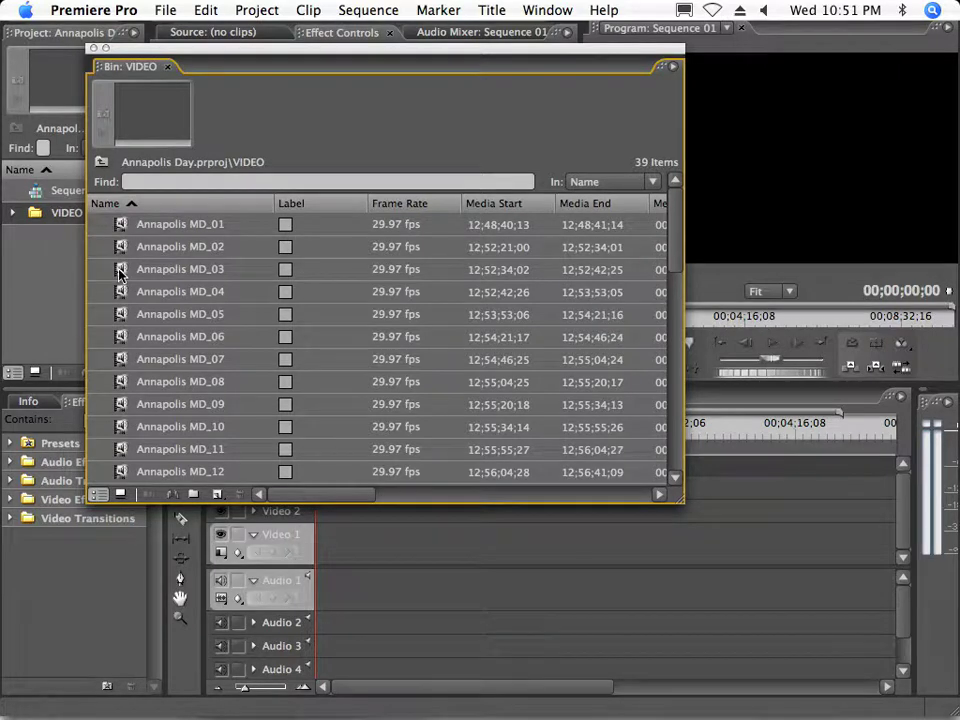
left_click(121, 270)
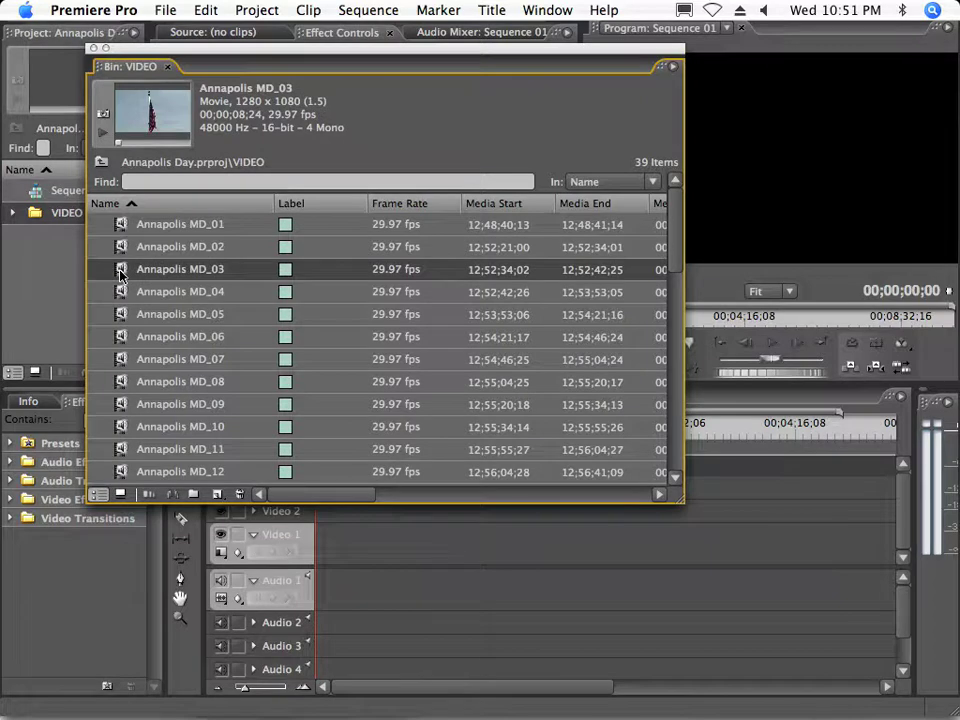
right_click(121, 270)
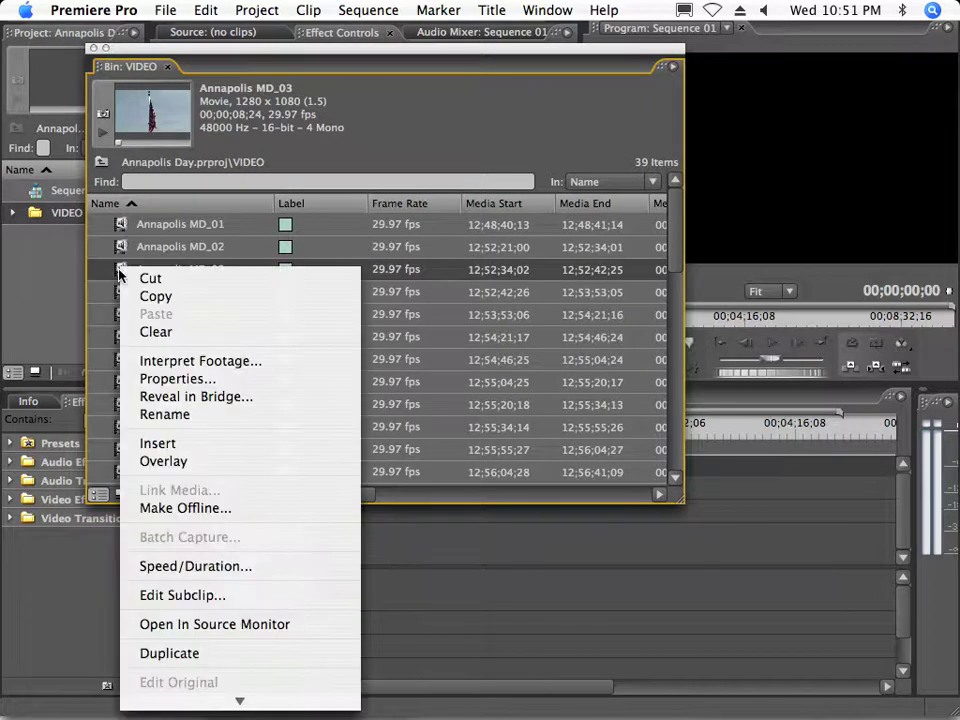
left_click(176, 378)
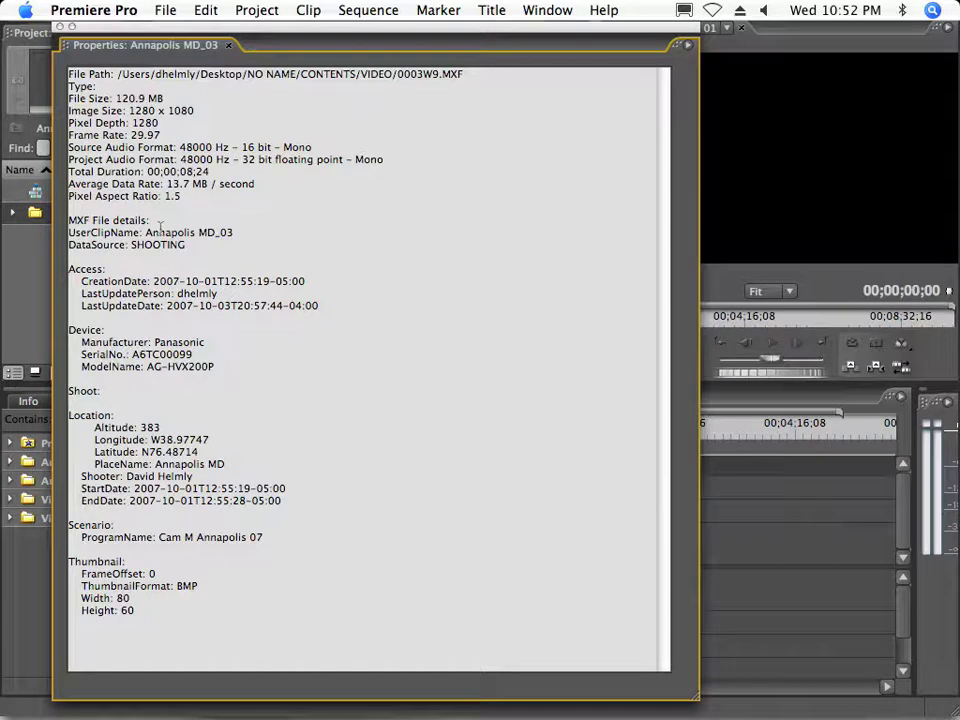
left_click(60, 28)
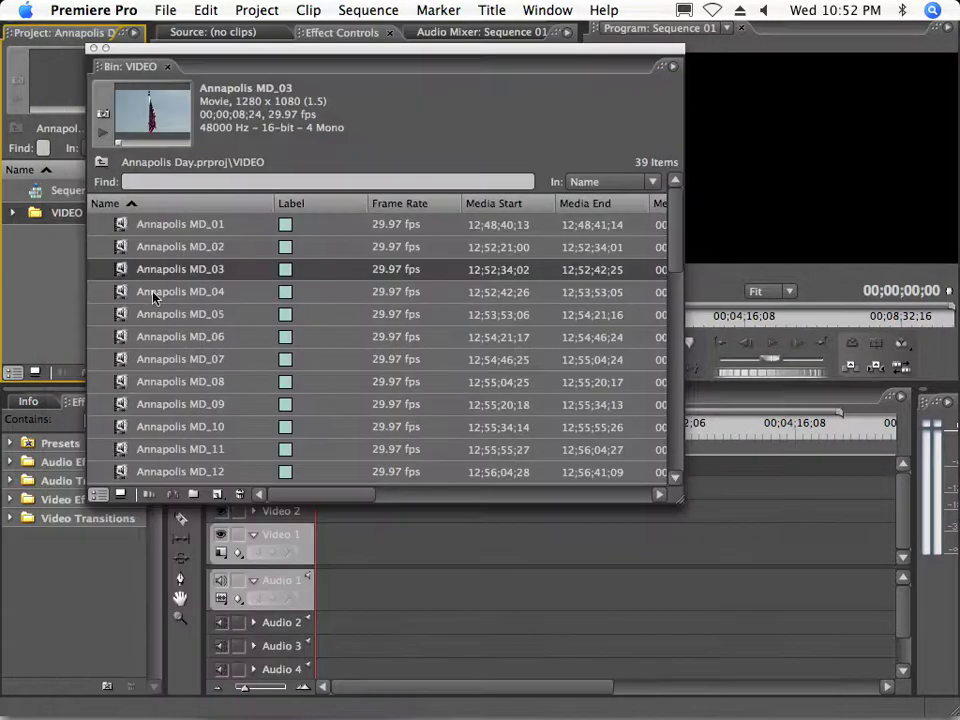
Step: Switch the bin to Icon View, clean up the thumbnail grid, and enlarge the window
left_click(120, 497)
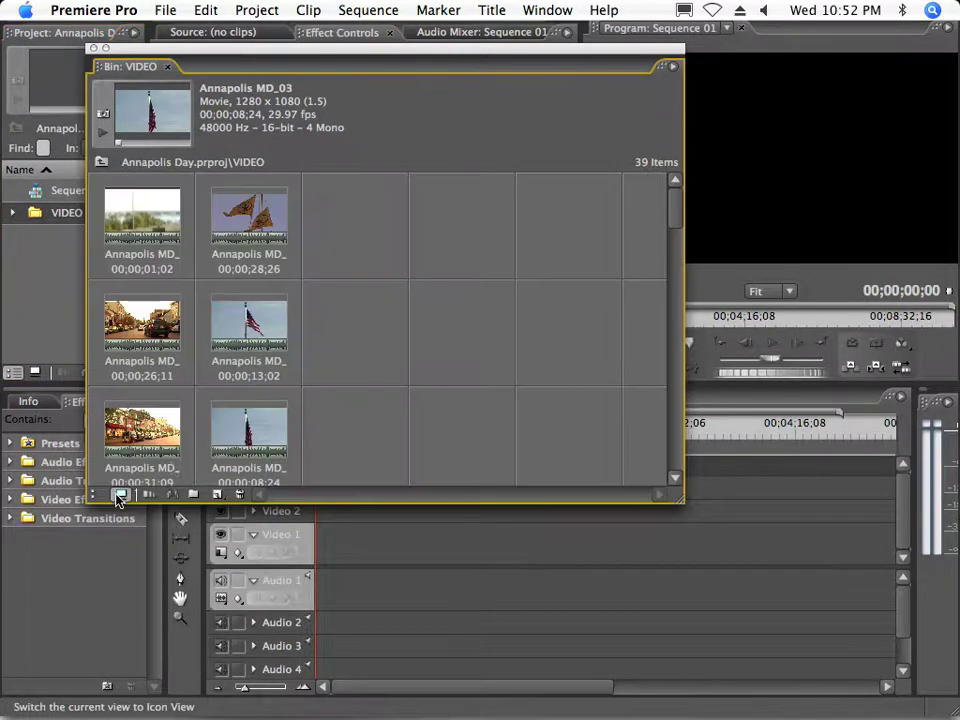
left_click(670, 66)
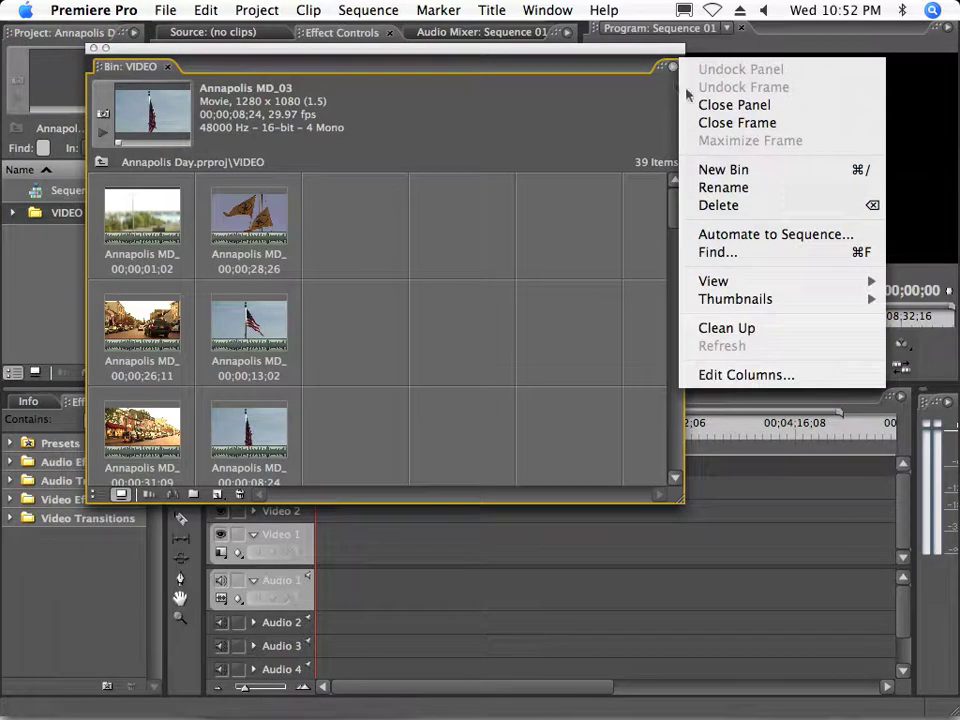
left_click(727, 328)
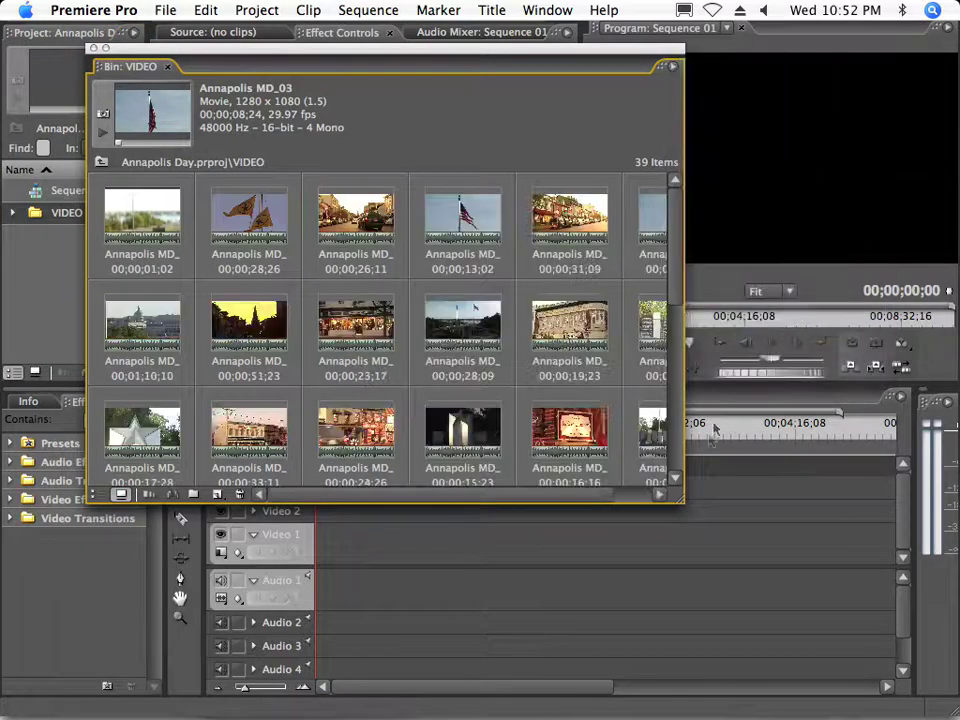
left_click_drag(681, 500, 800, 680)
mouse_move(796, 300)
left_mouse_down()
mouse_move(799, 462)
mouse_move(798, 190)
left_mouse_up()
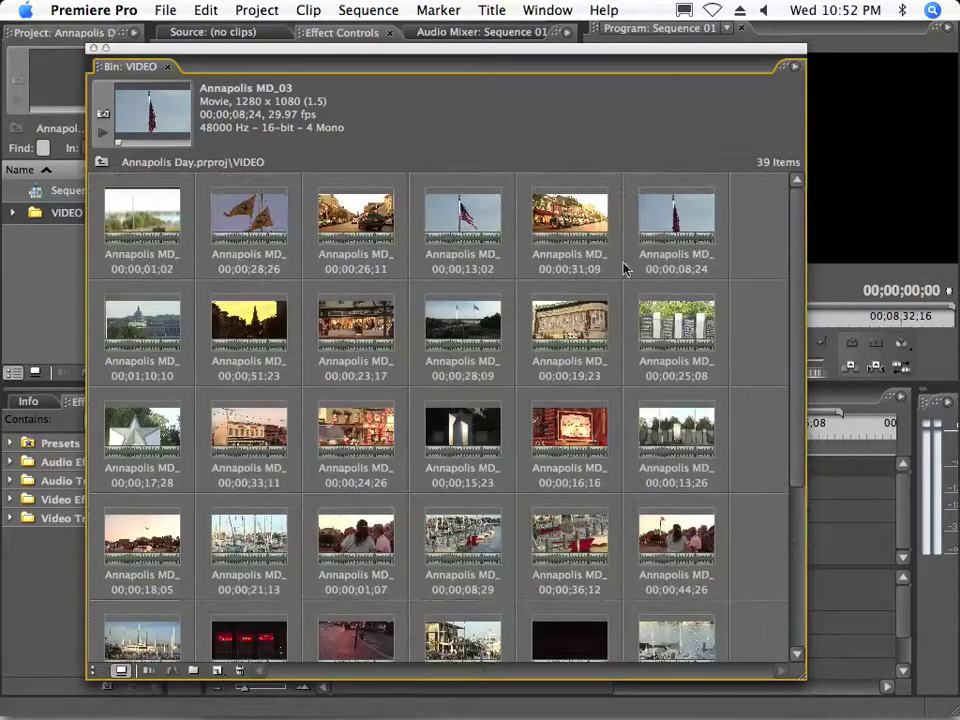
Step: Move Annapolis MD_30 one place left and MD_26 to second place in row one
left_click(569, 330)
left_click_drag(569, 330, 435, 340)
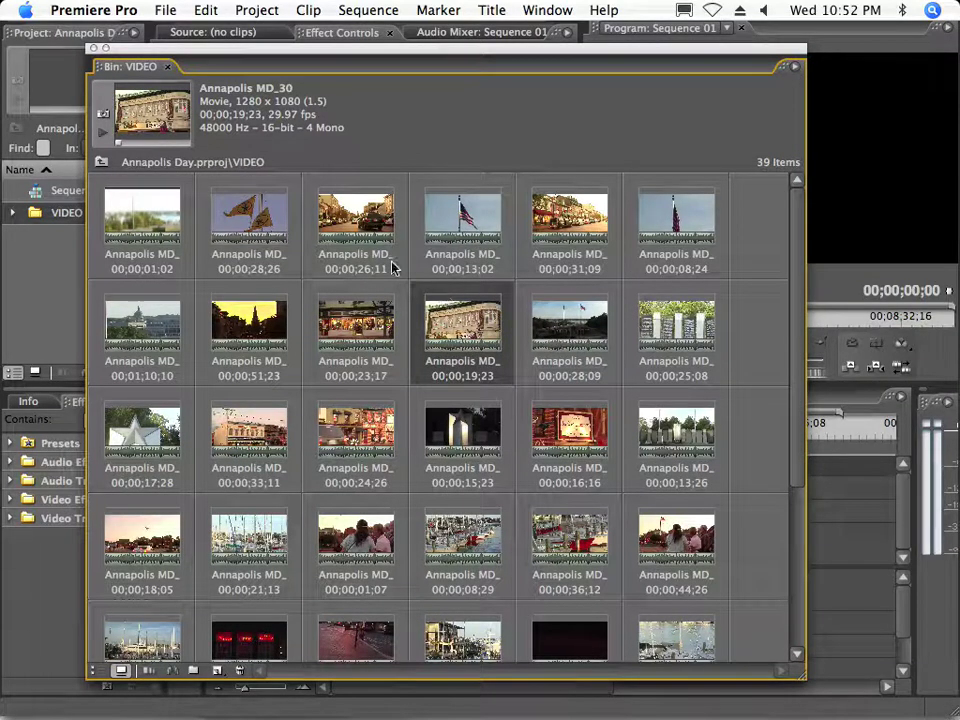
left_click_drag(355, 225, 230, 262)
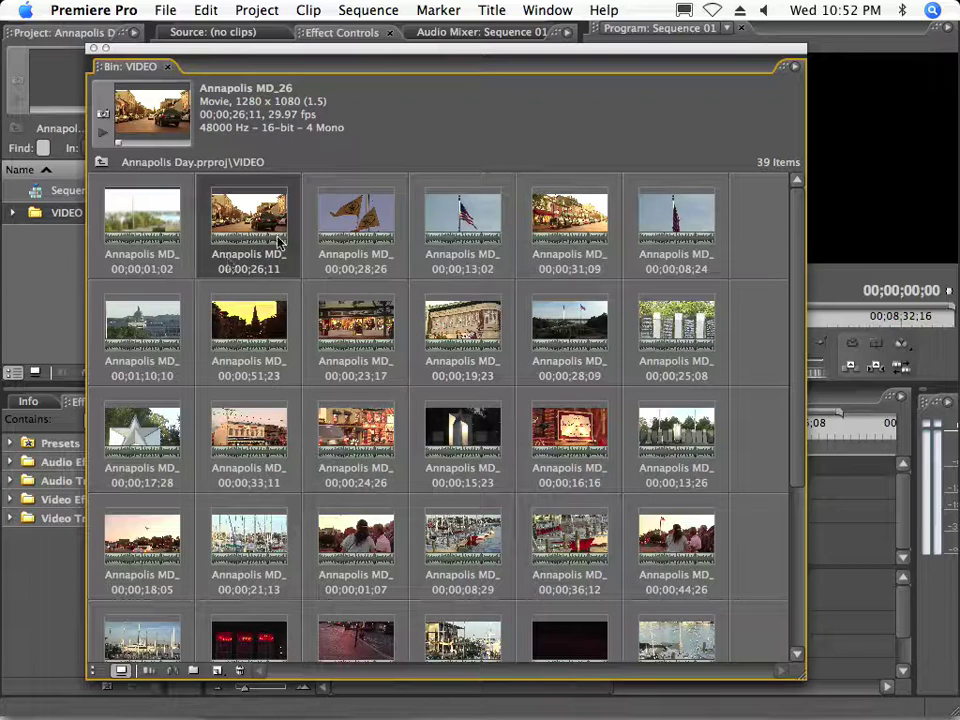
left_click(104, 133)
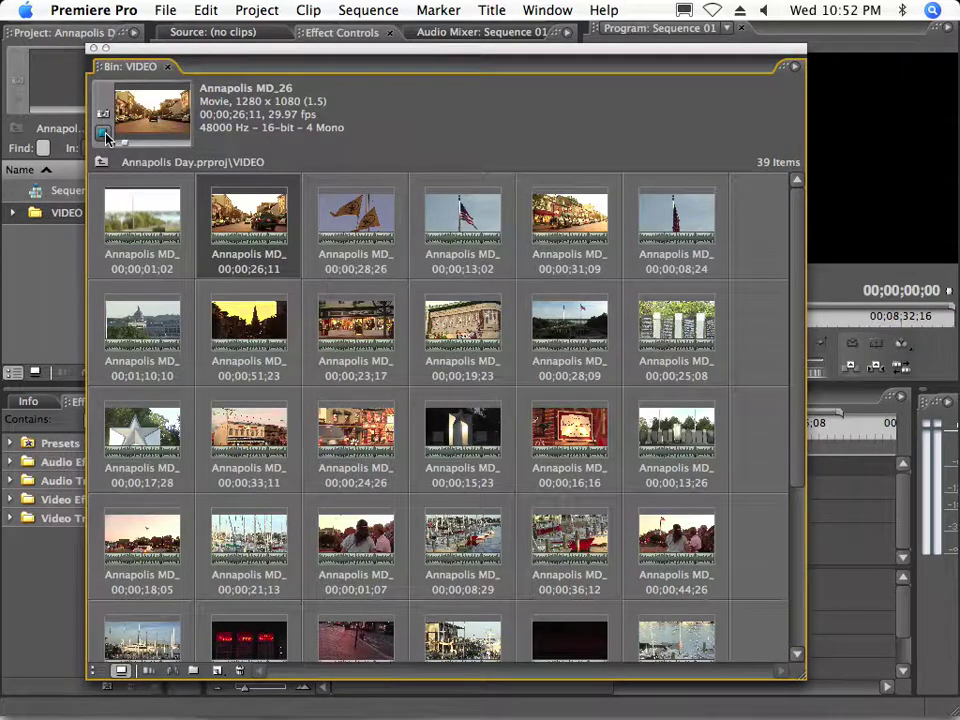
left_click(356, 217)
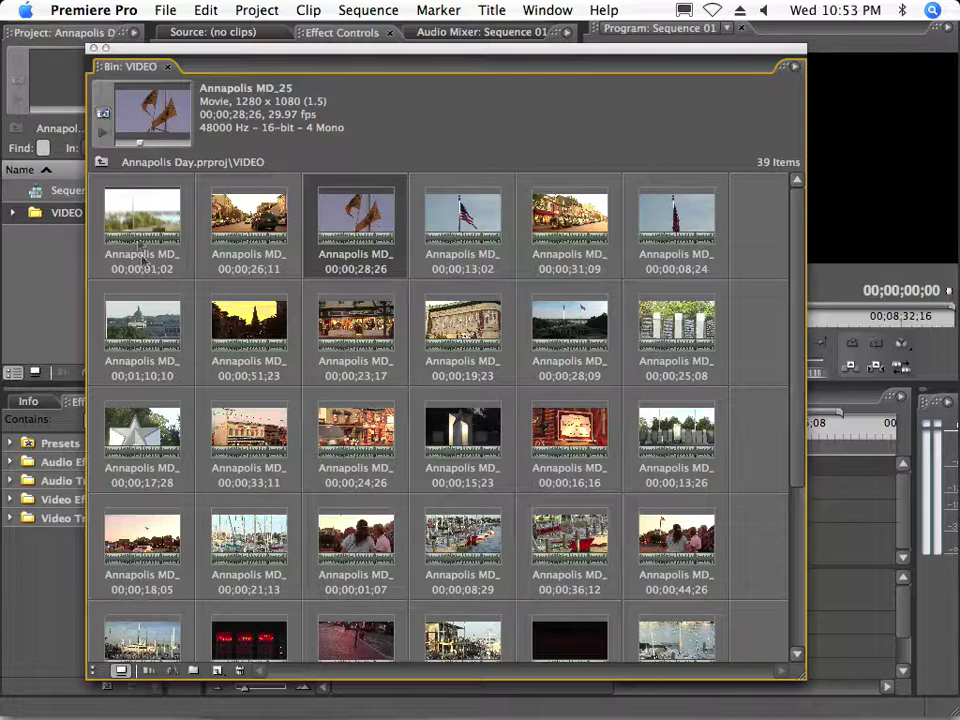
left_click(356, 330)
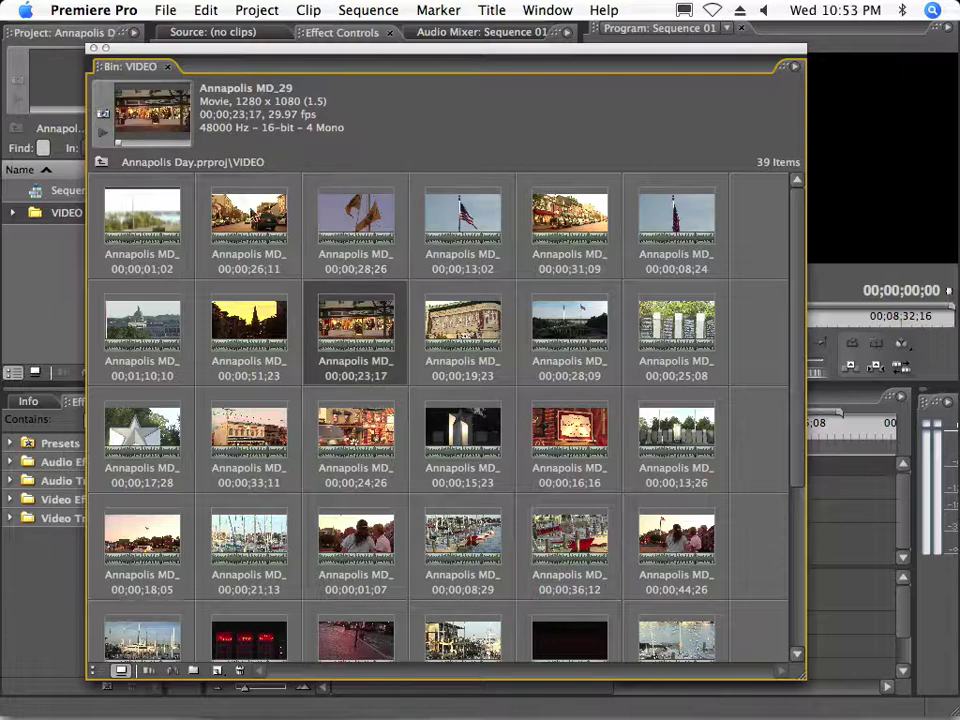
mouse_move(100, 143)
left_mouse_down()
mouse_move(178, 145)
mouse_move(146, 145)
left_mouse_up()
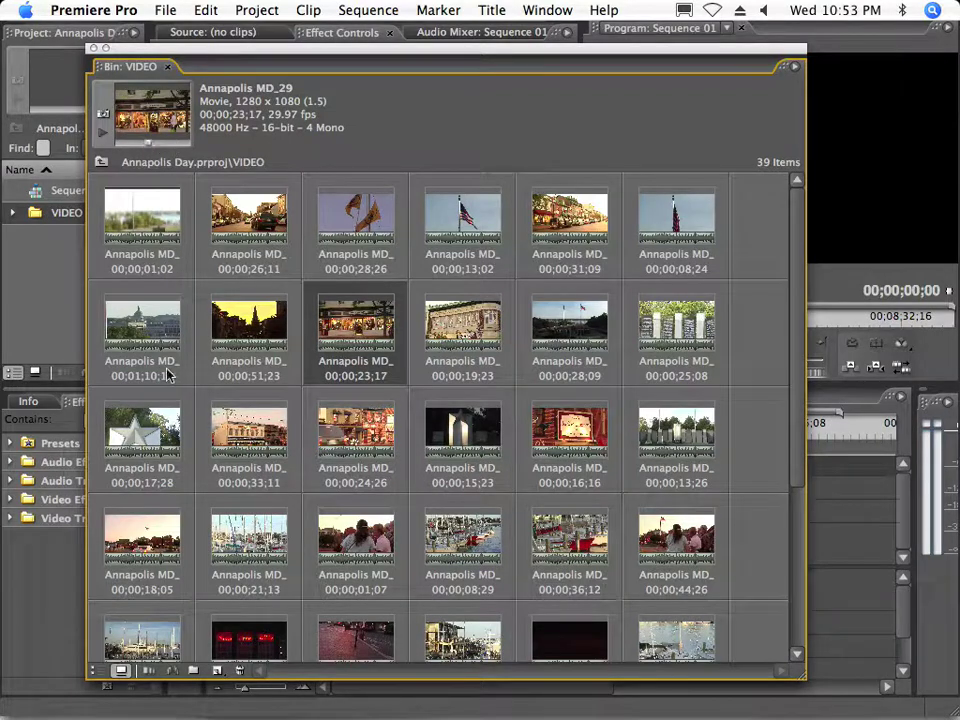
left_click(110, 300)
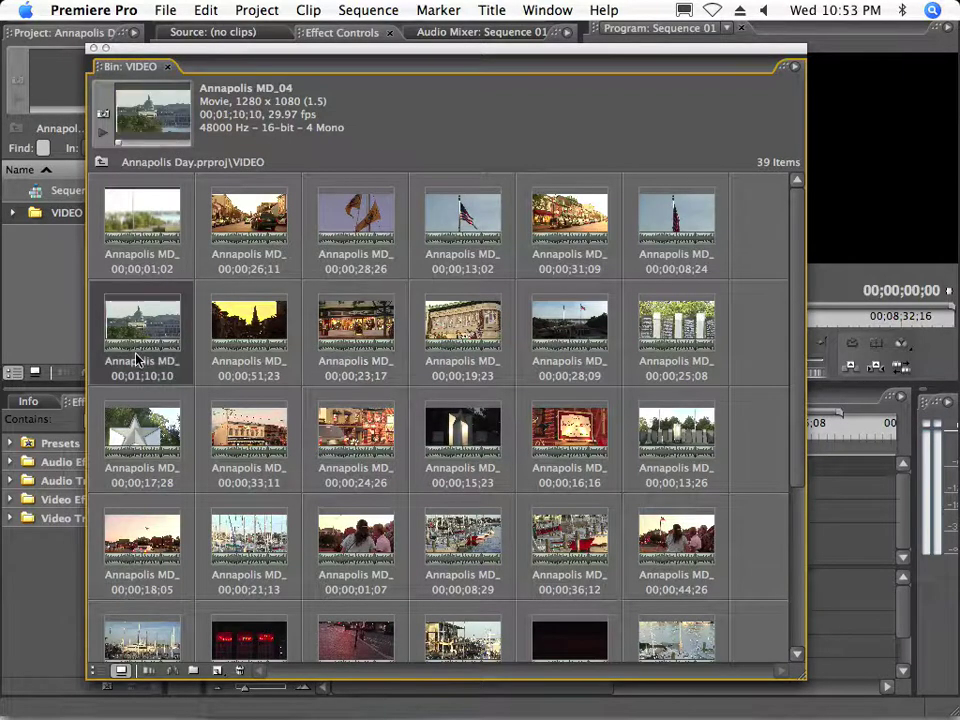
left_click(102, 133)
left_click_drag(142, 145, 150, 145)
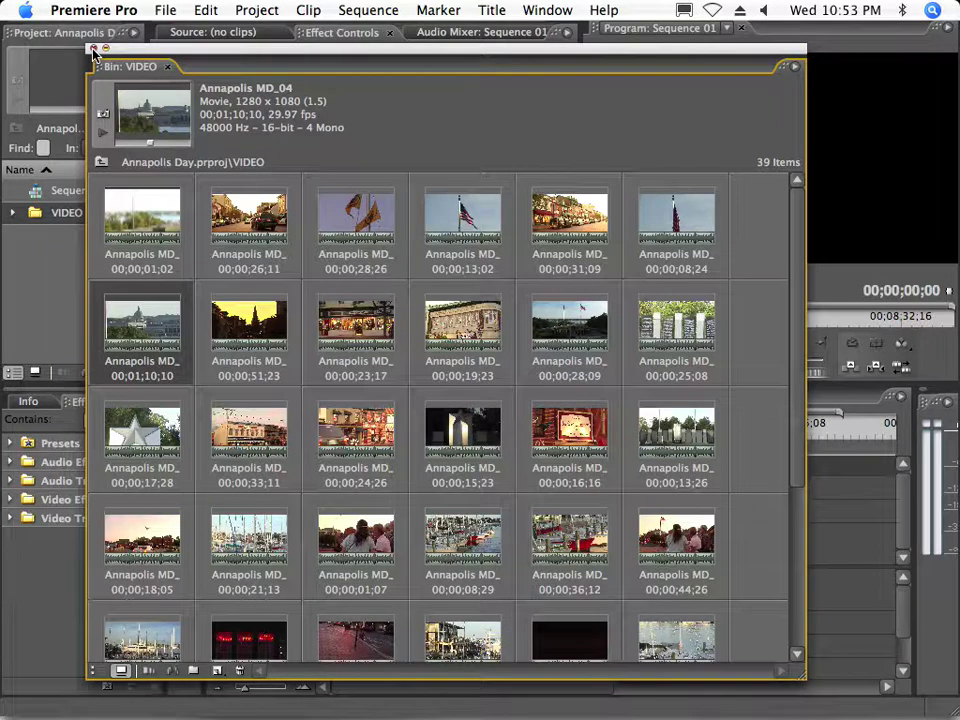
Step: Close the bin window, edit every VIDEO bin clip onto Video 1, and scrub the sequence
left_click(95, 52)
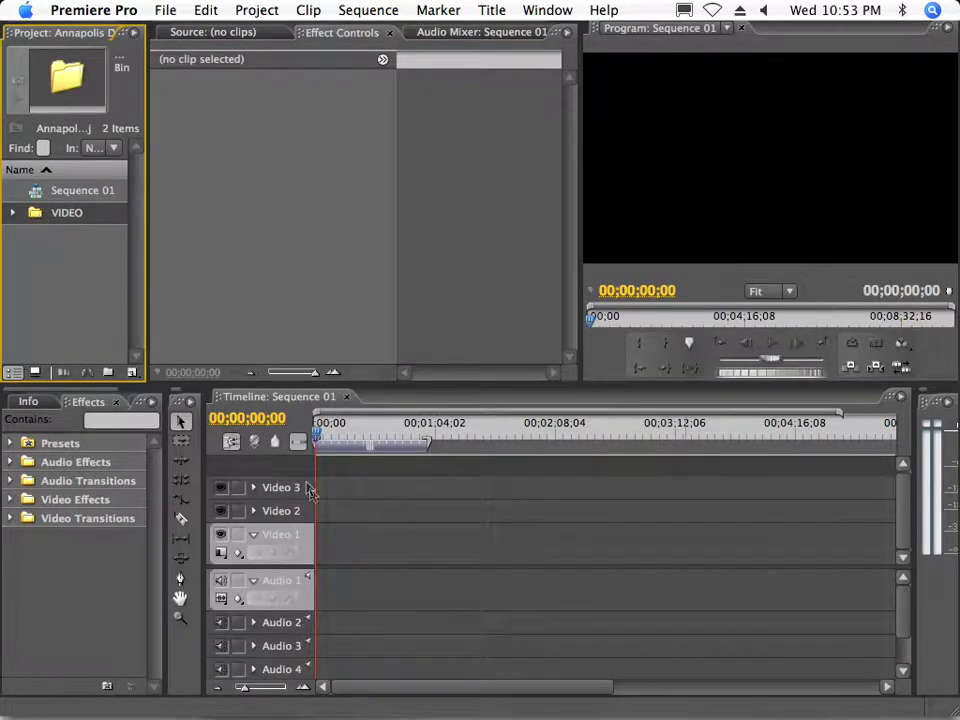
left_click_drag(40, 216, 327, 549)
mouse_move(340, 440)
left_mouse_down()
mouse_move(445, 443)
mouse_move(496, 452)
mouse_move(444, 459)
mouse_move(505, 460)
left_mouse_up()
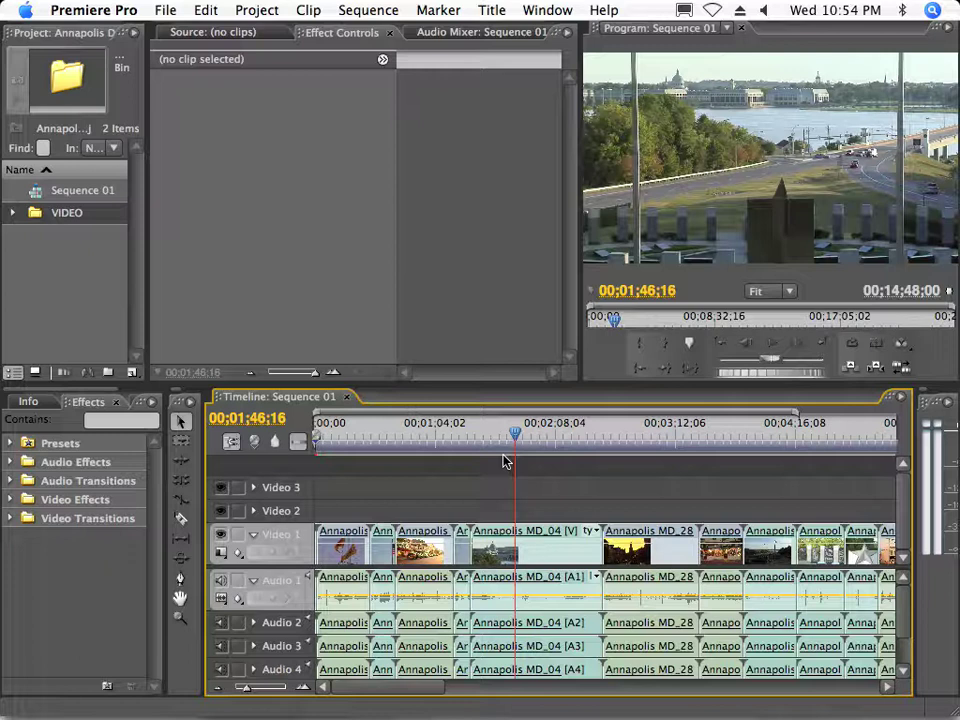
left_click_drag(515, 440, 548, 451)
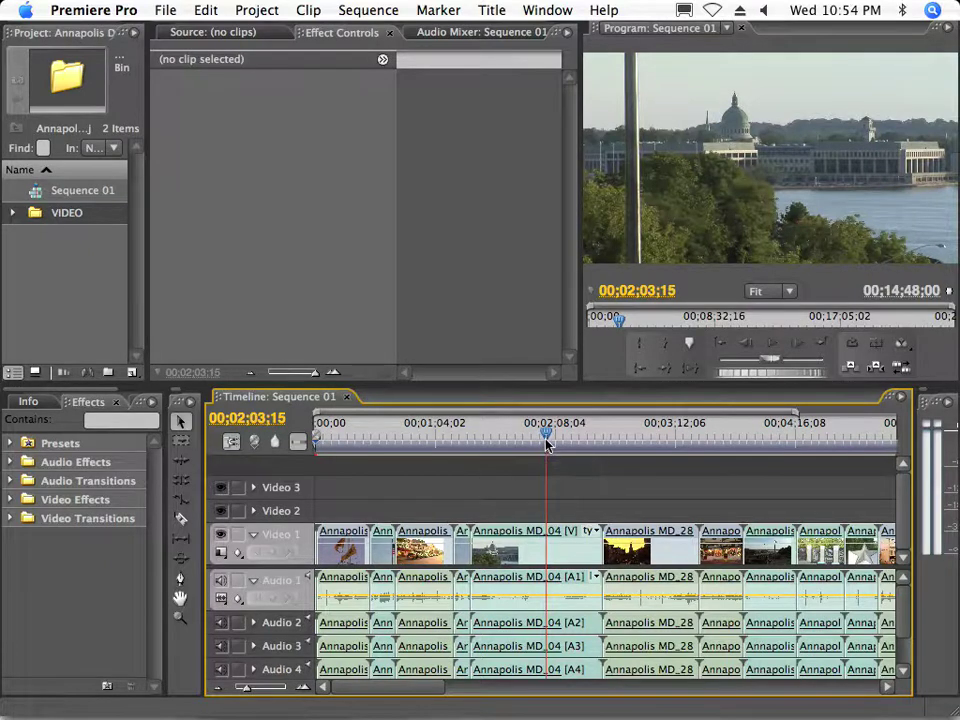
left_click_drag(547, 450, 452, 447)
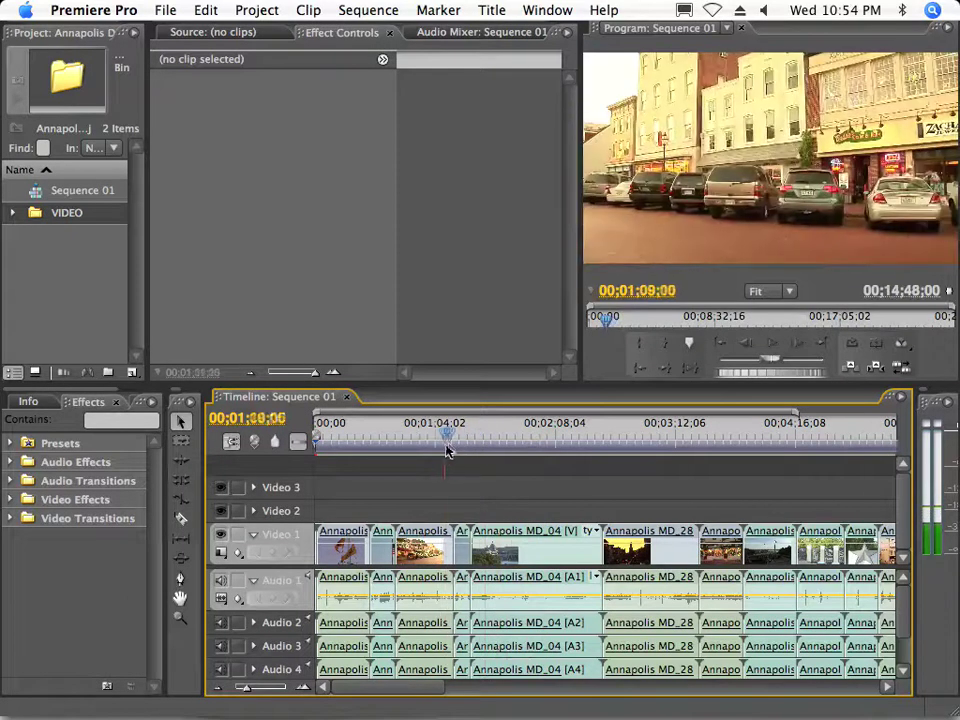
left_click(528, 446)
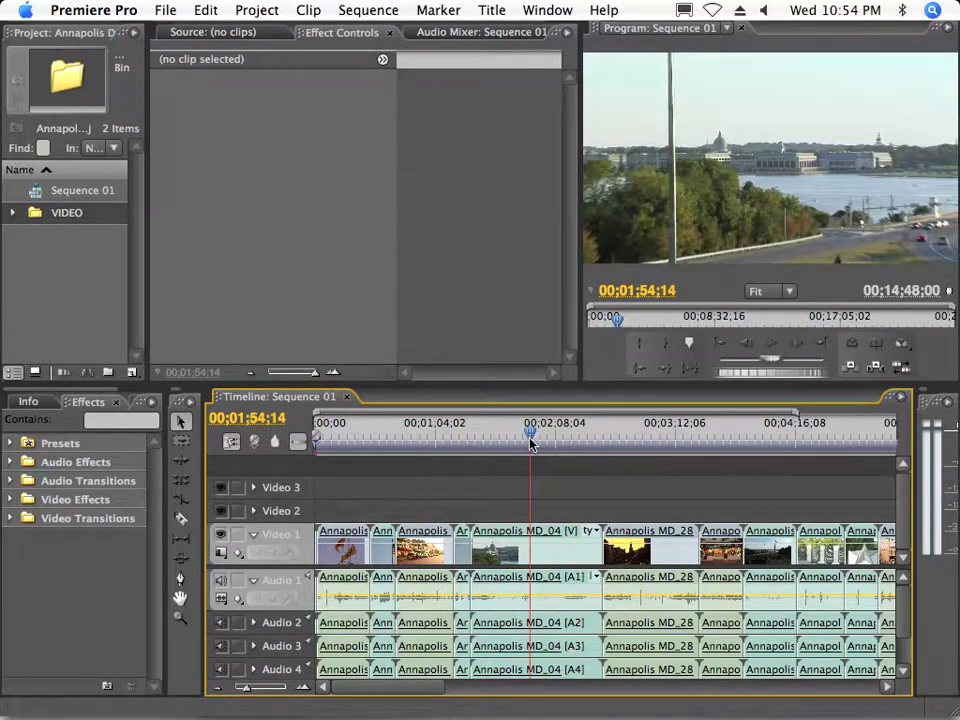
key("space")
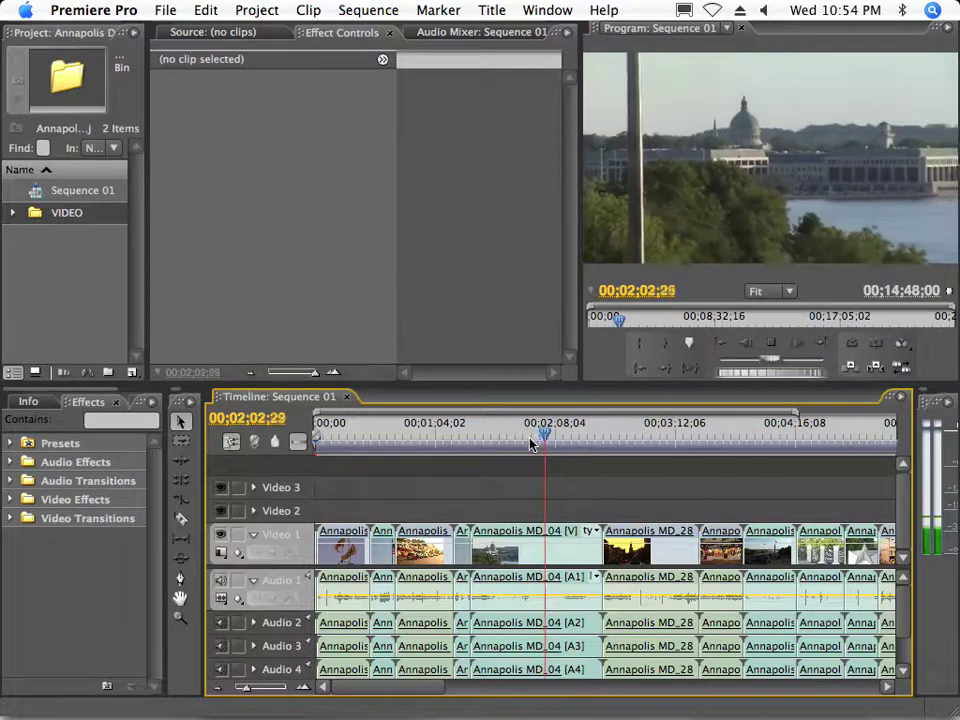
Step: Close the project without saving, then reopen Annapolis Day.prproj from the Welcome screen
left_click(165, 10)
left_click(207, 115)
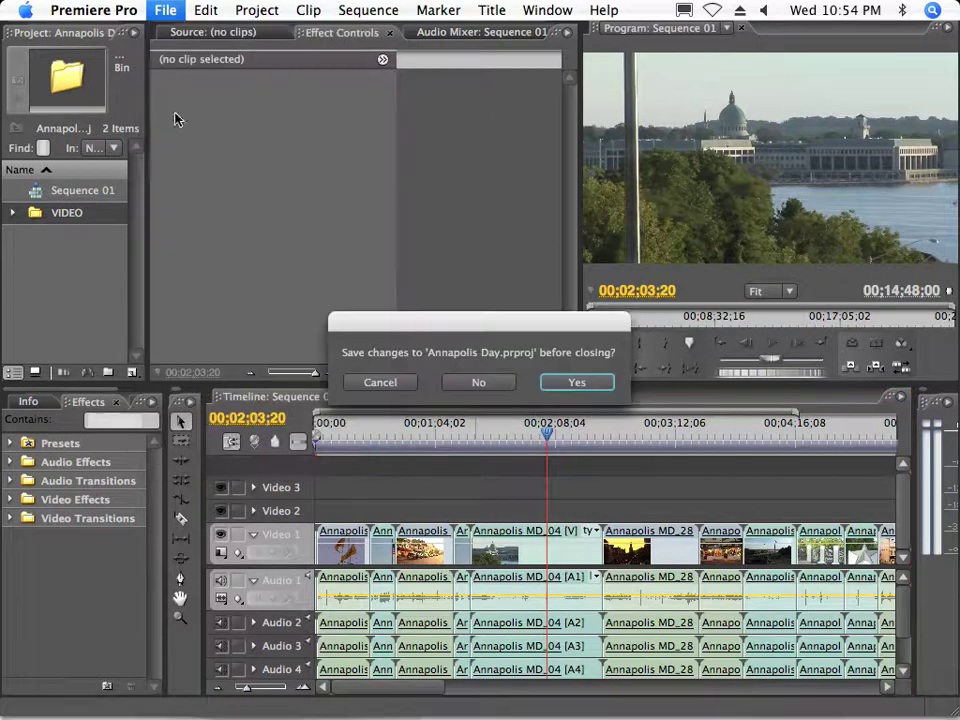
left_click(478, 383)
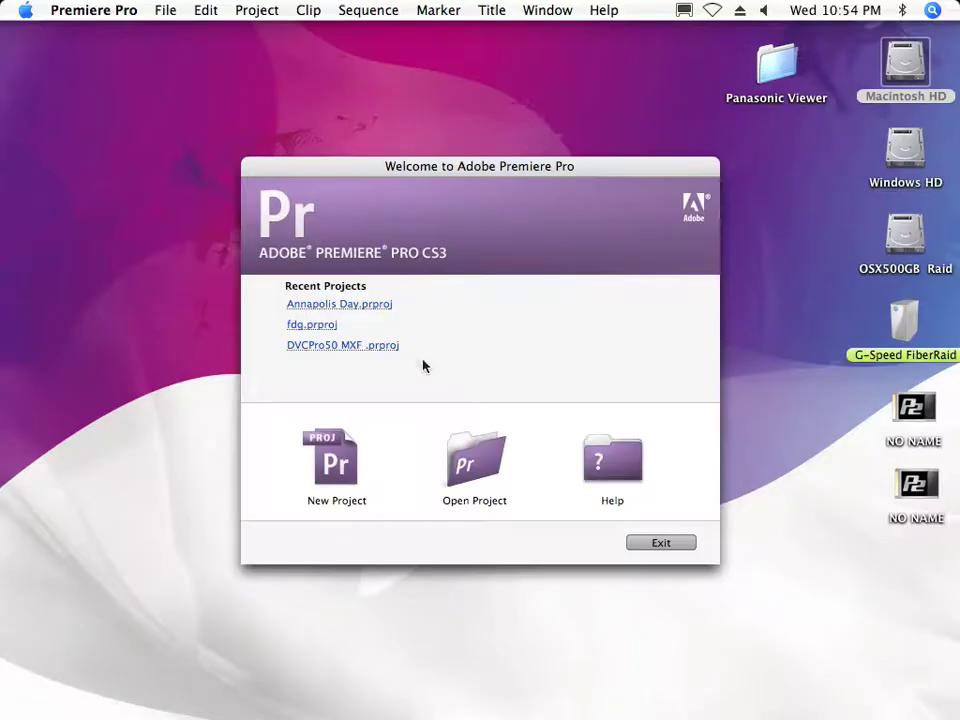
left_click(355, 305)
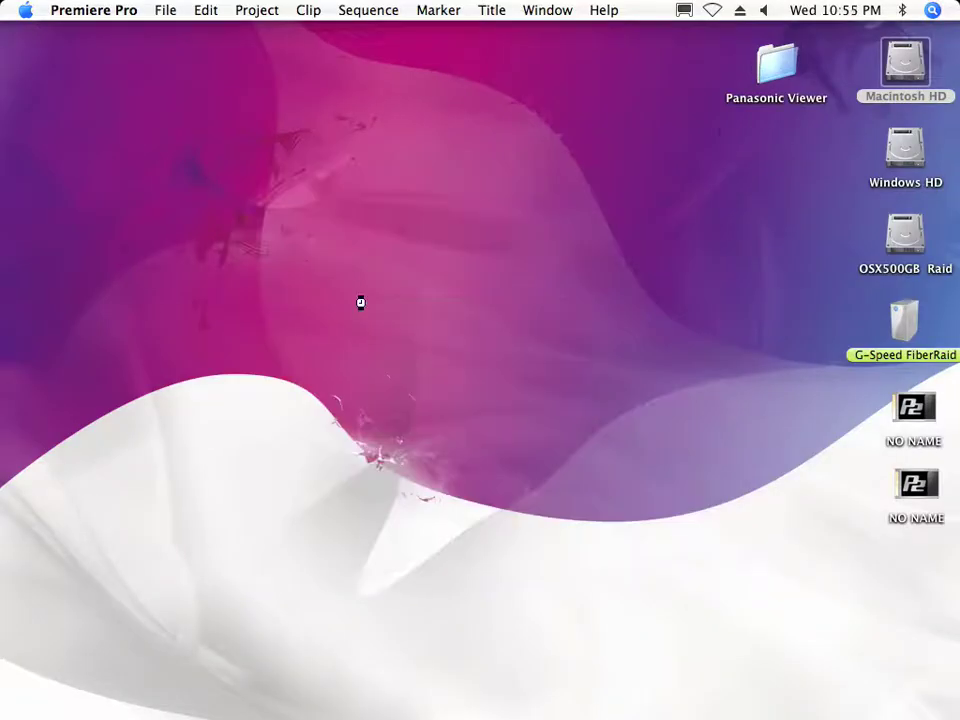